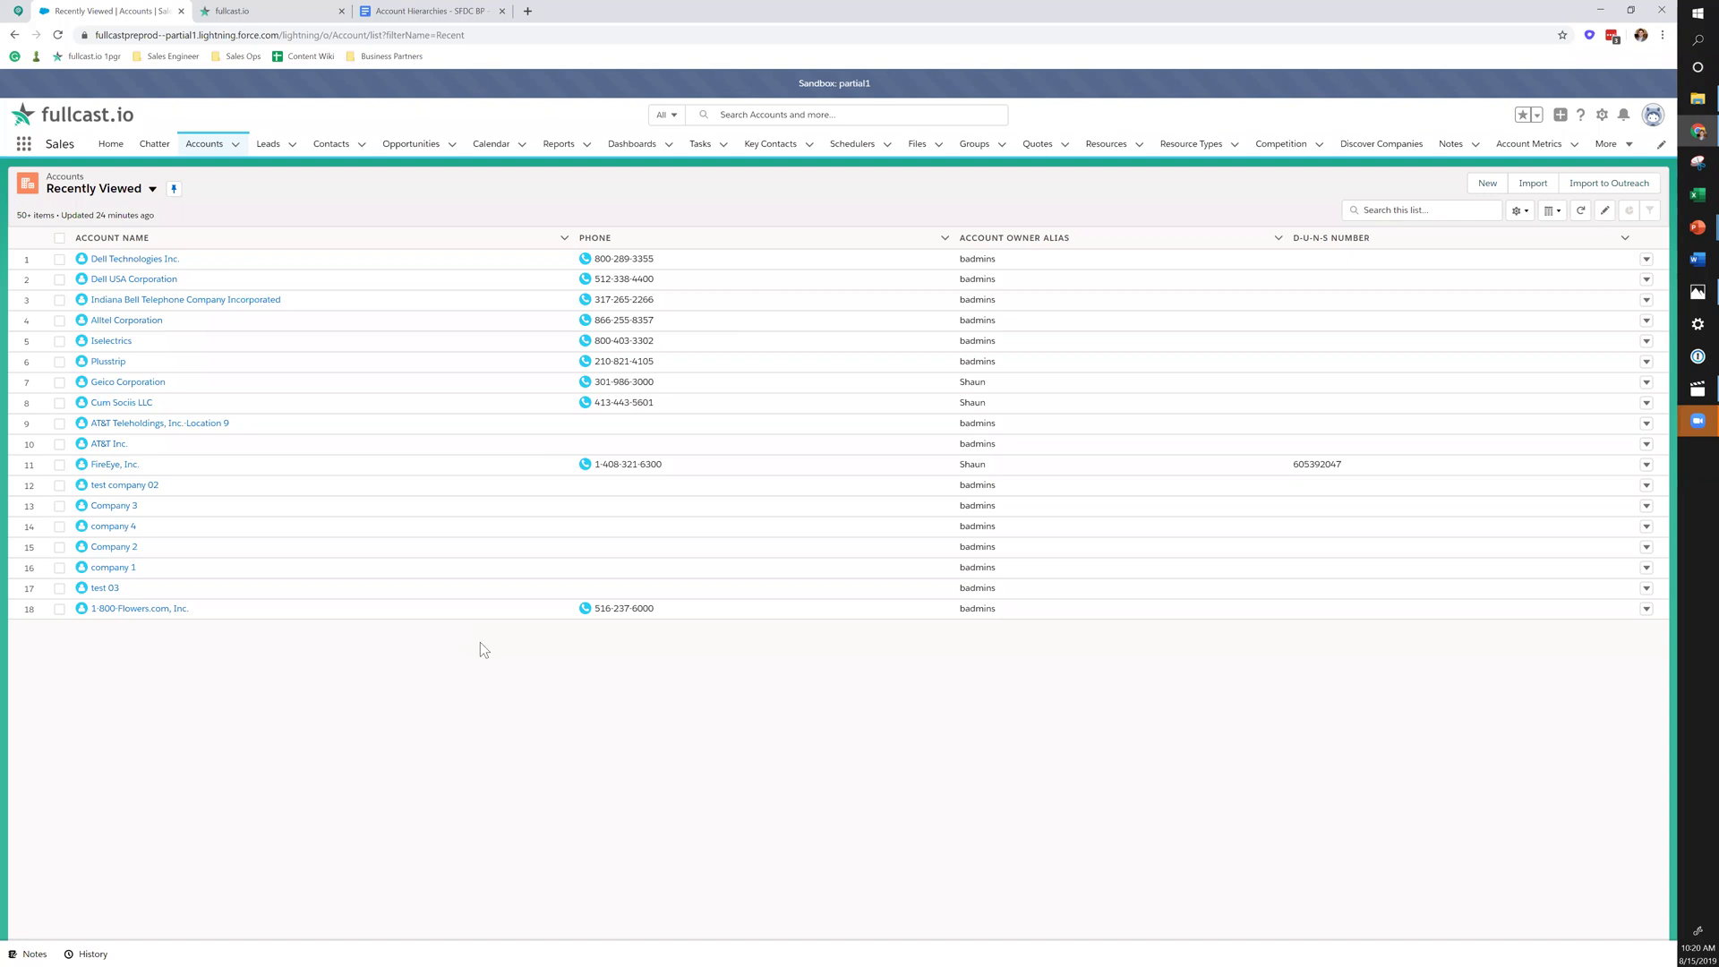
- Search Salesforce for "Dell" and open the Dell Technologies Inc. account
{"action": "left_click", "coordinate": [877, 113]}
{"action": "type", "text": "Dell"}
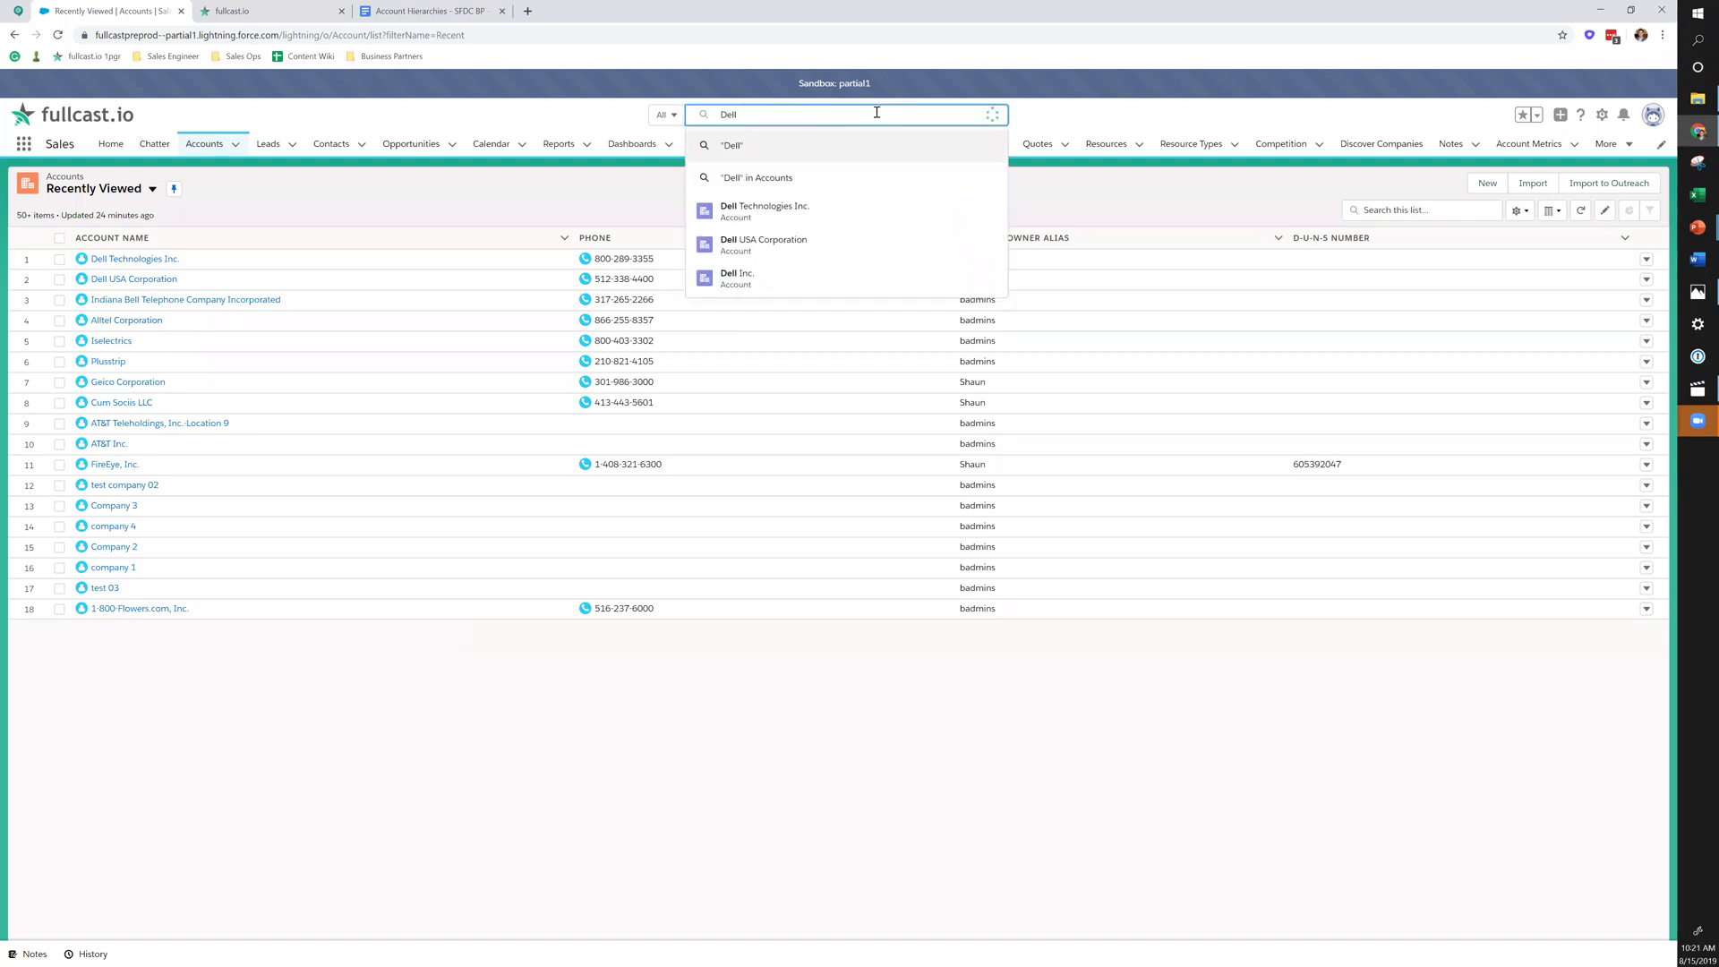
{"action": "key", "text": "Return"}
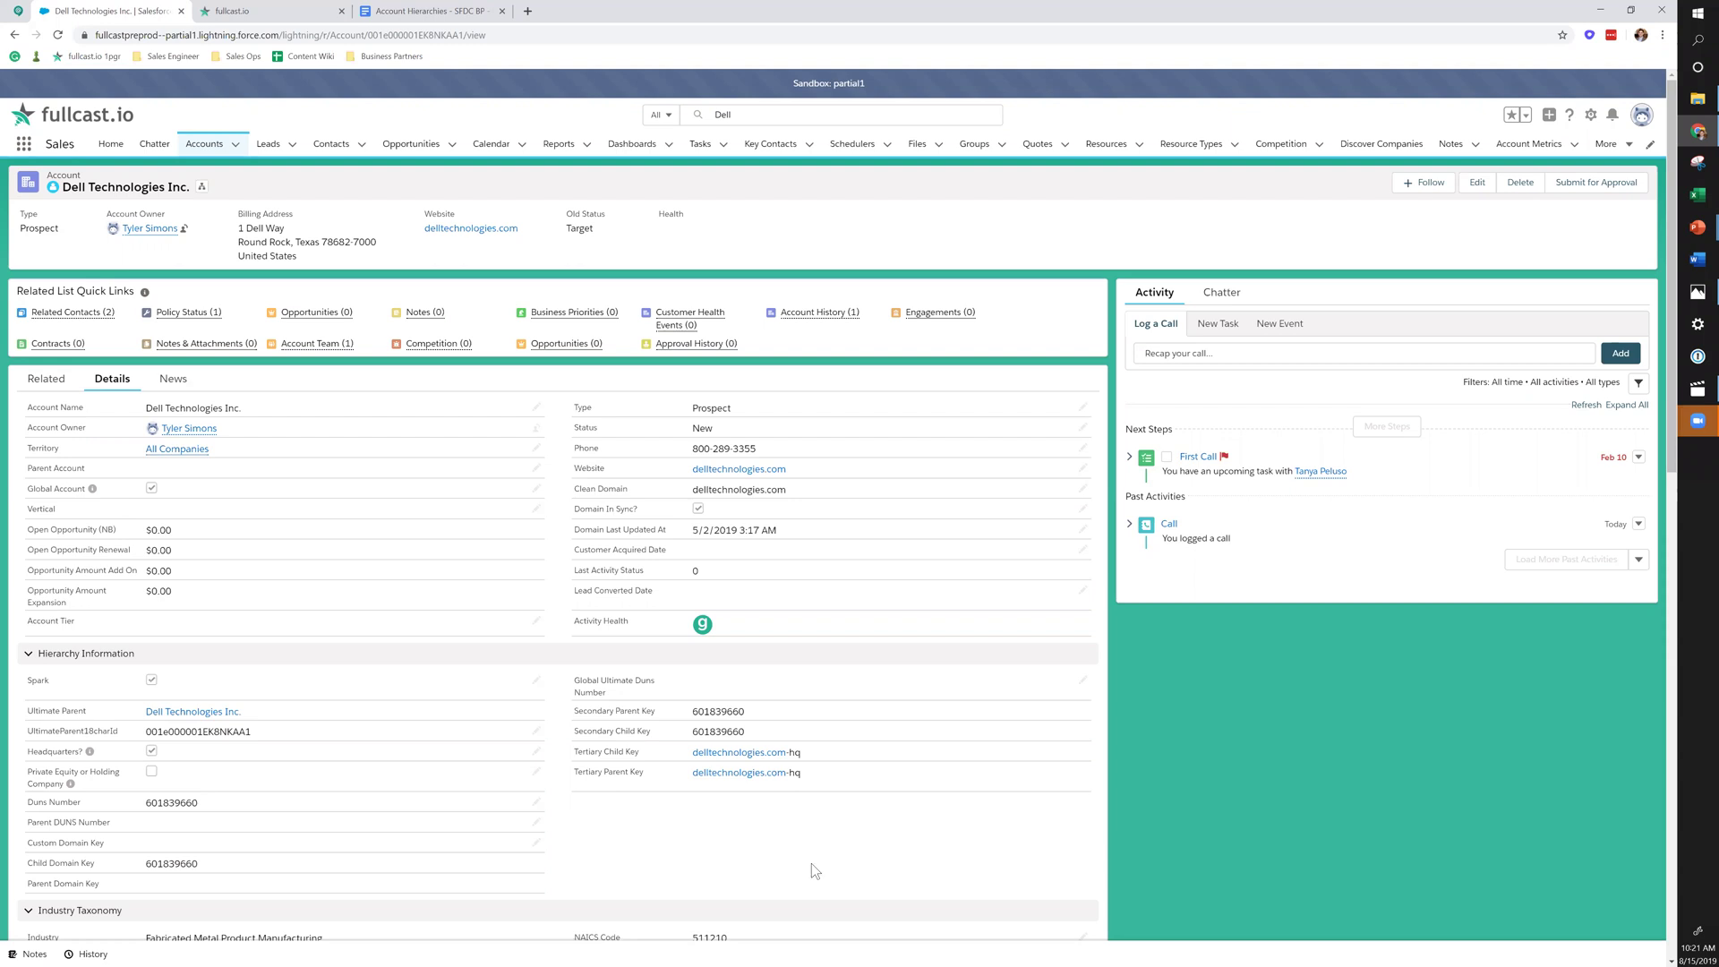
- Show the account hierarchy of Dell Technologies Inc. and expand Denali Intermediate Inc. and Dell Inc
{"action": "left_click", "coordinate": [200, 189]}
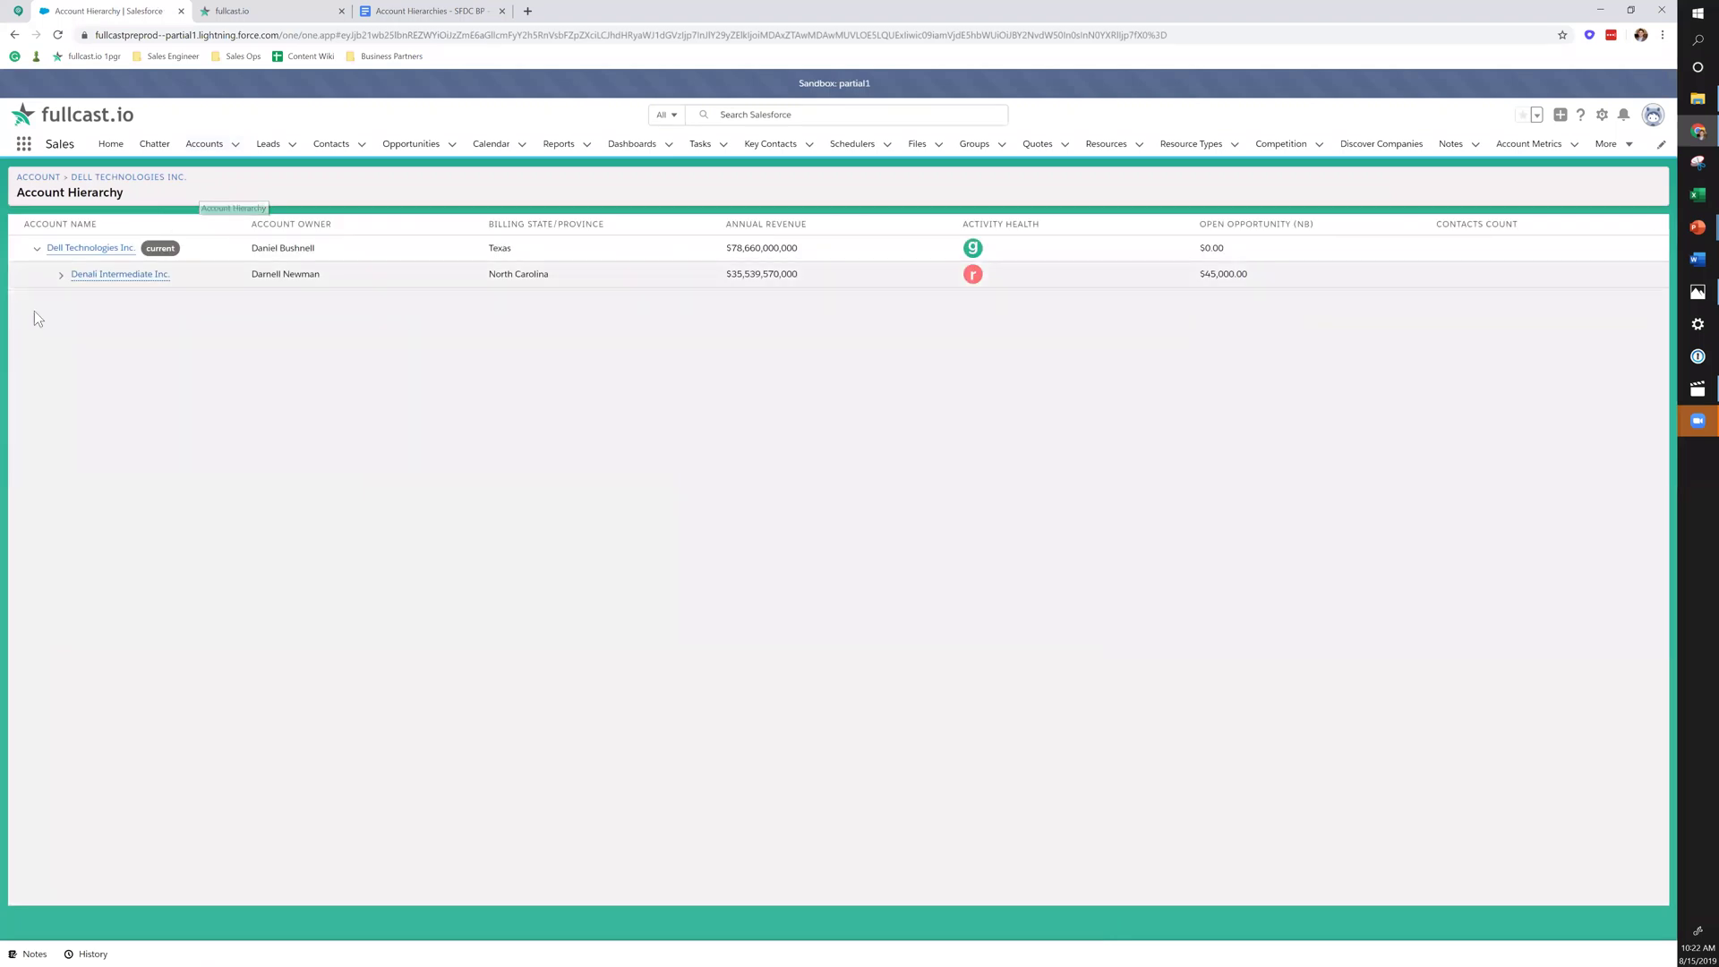
{"action": "left_click", "coordinate": [61, 275]}
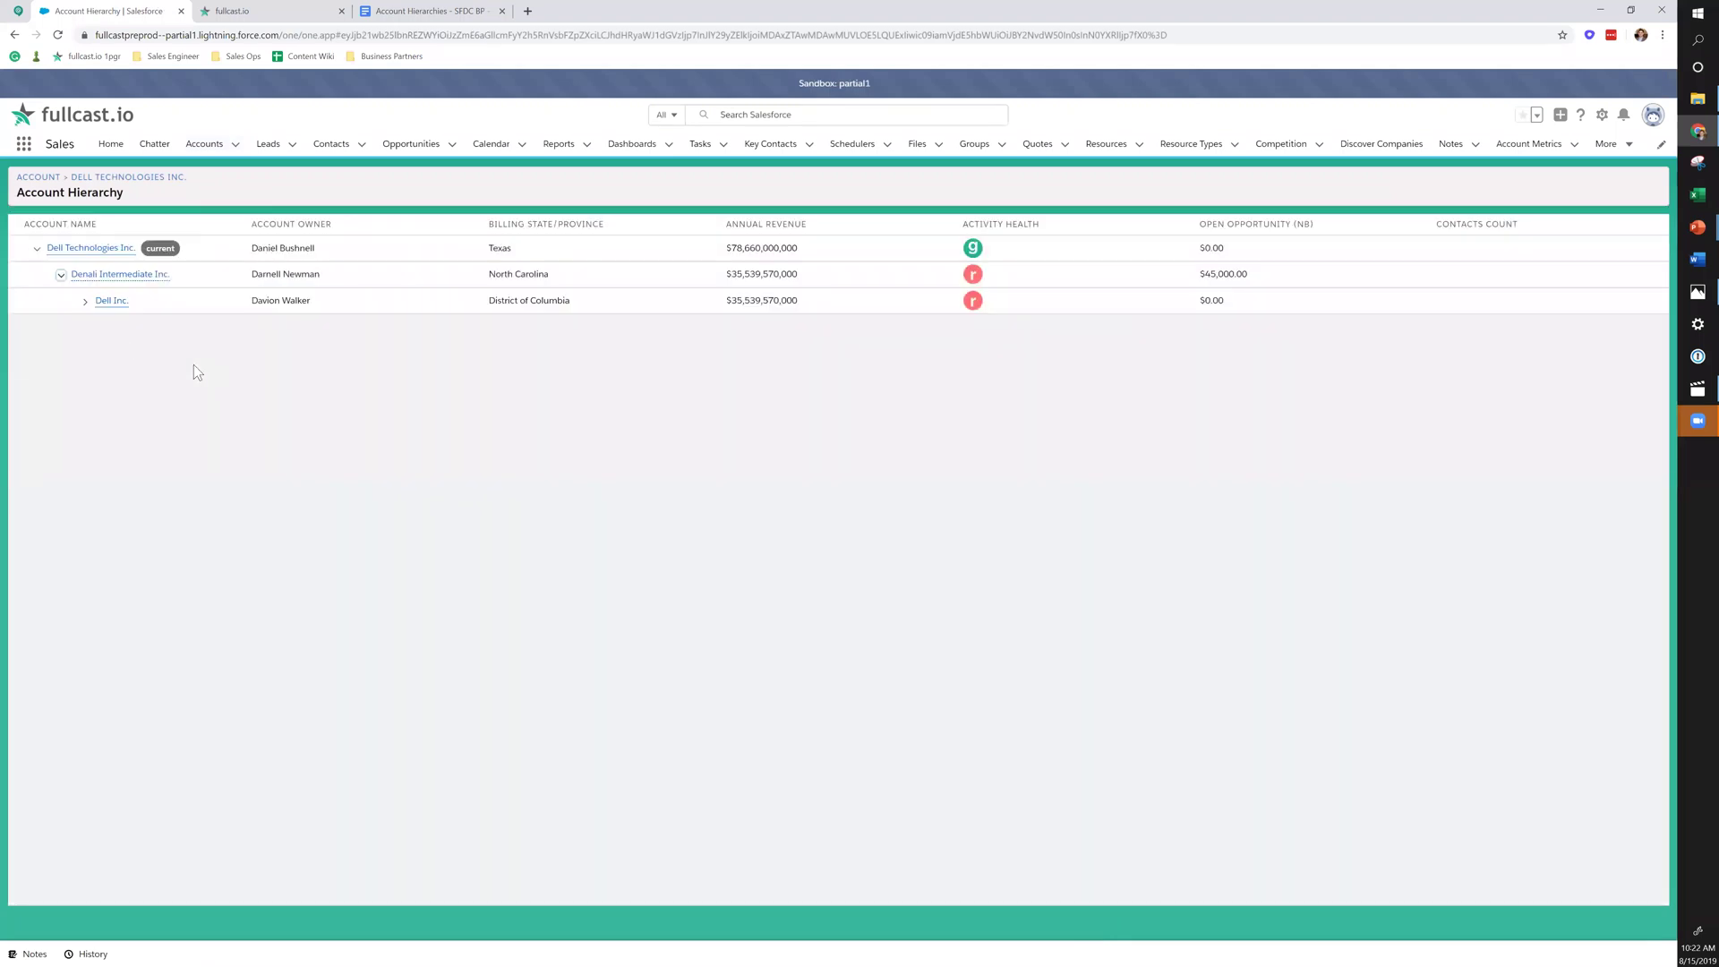
{"action": "left_click", "coordinate": [86, 301]}
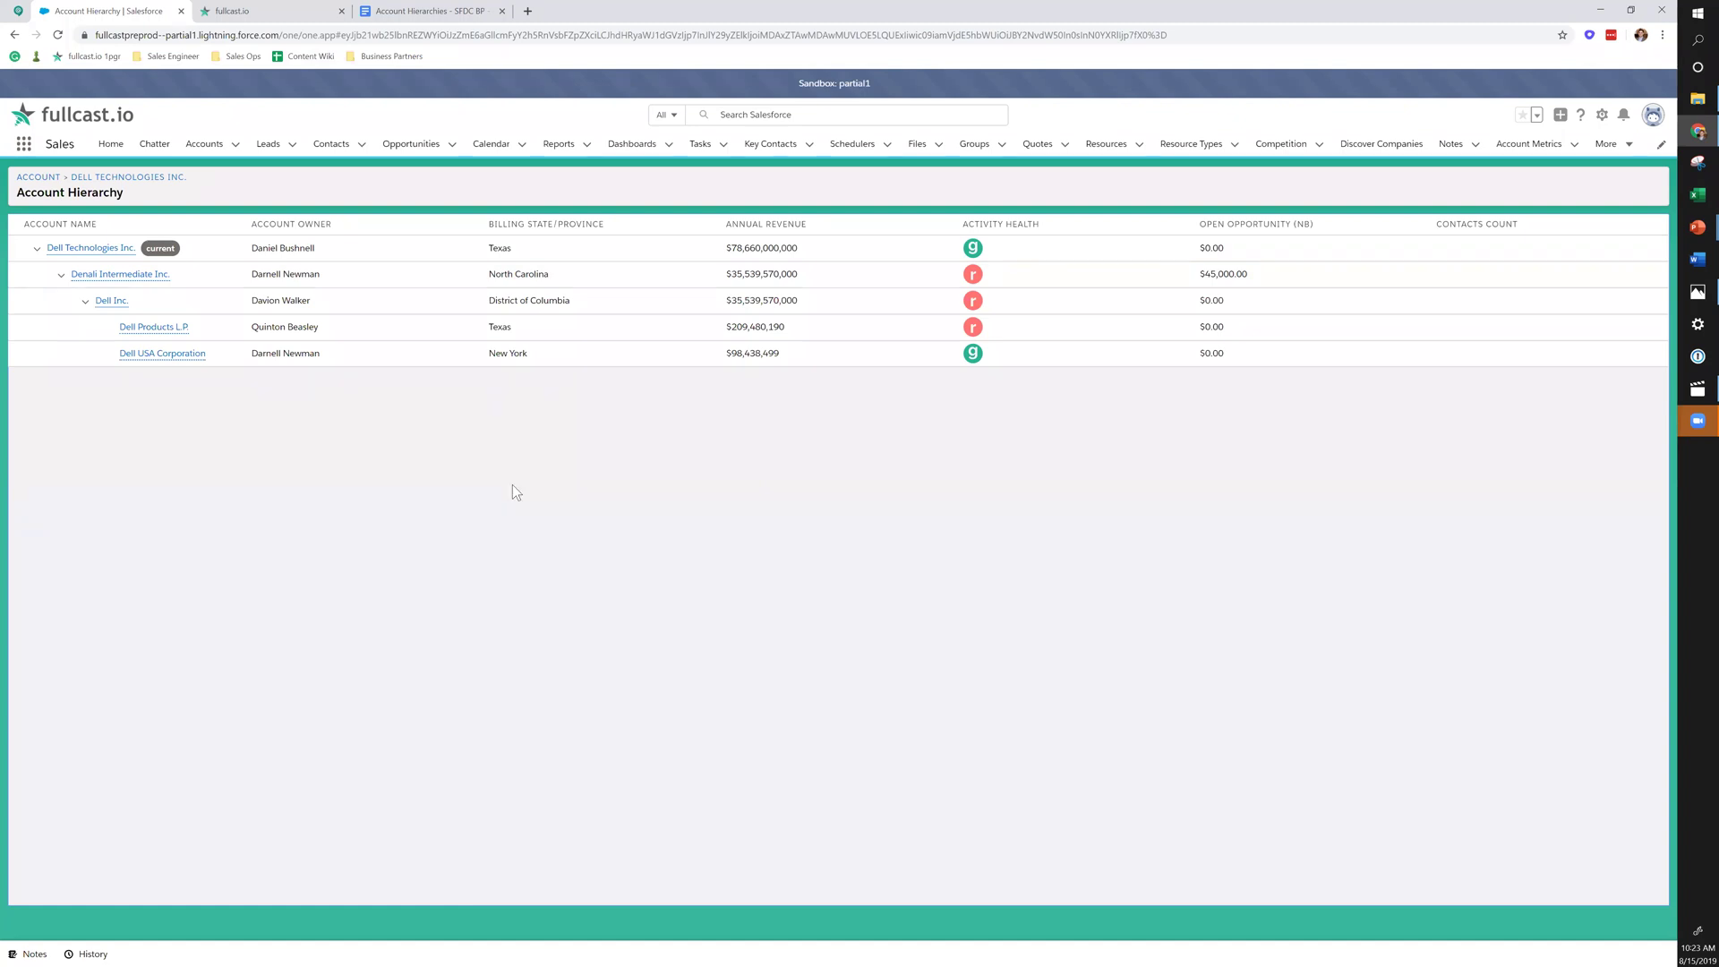
- Switch to the fullcast.io login page
{"action": "left_click", "coordinate": [299, 12]}
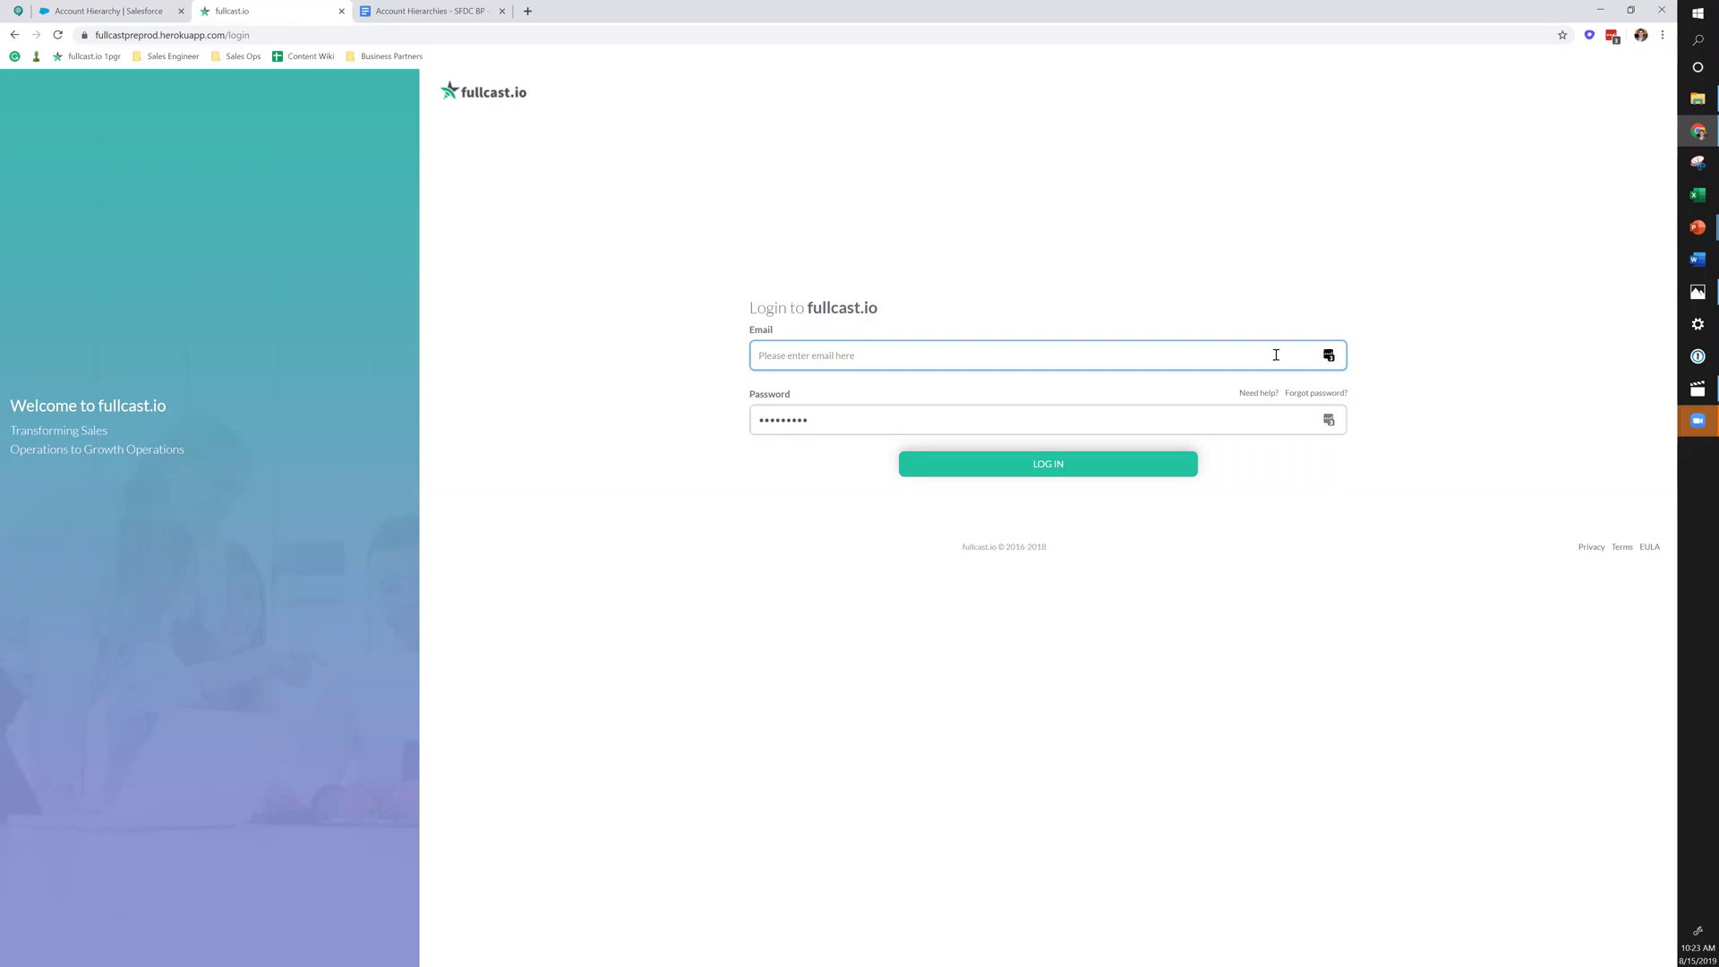
{"action": "left_click", "coordinate": [1327, 419]}
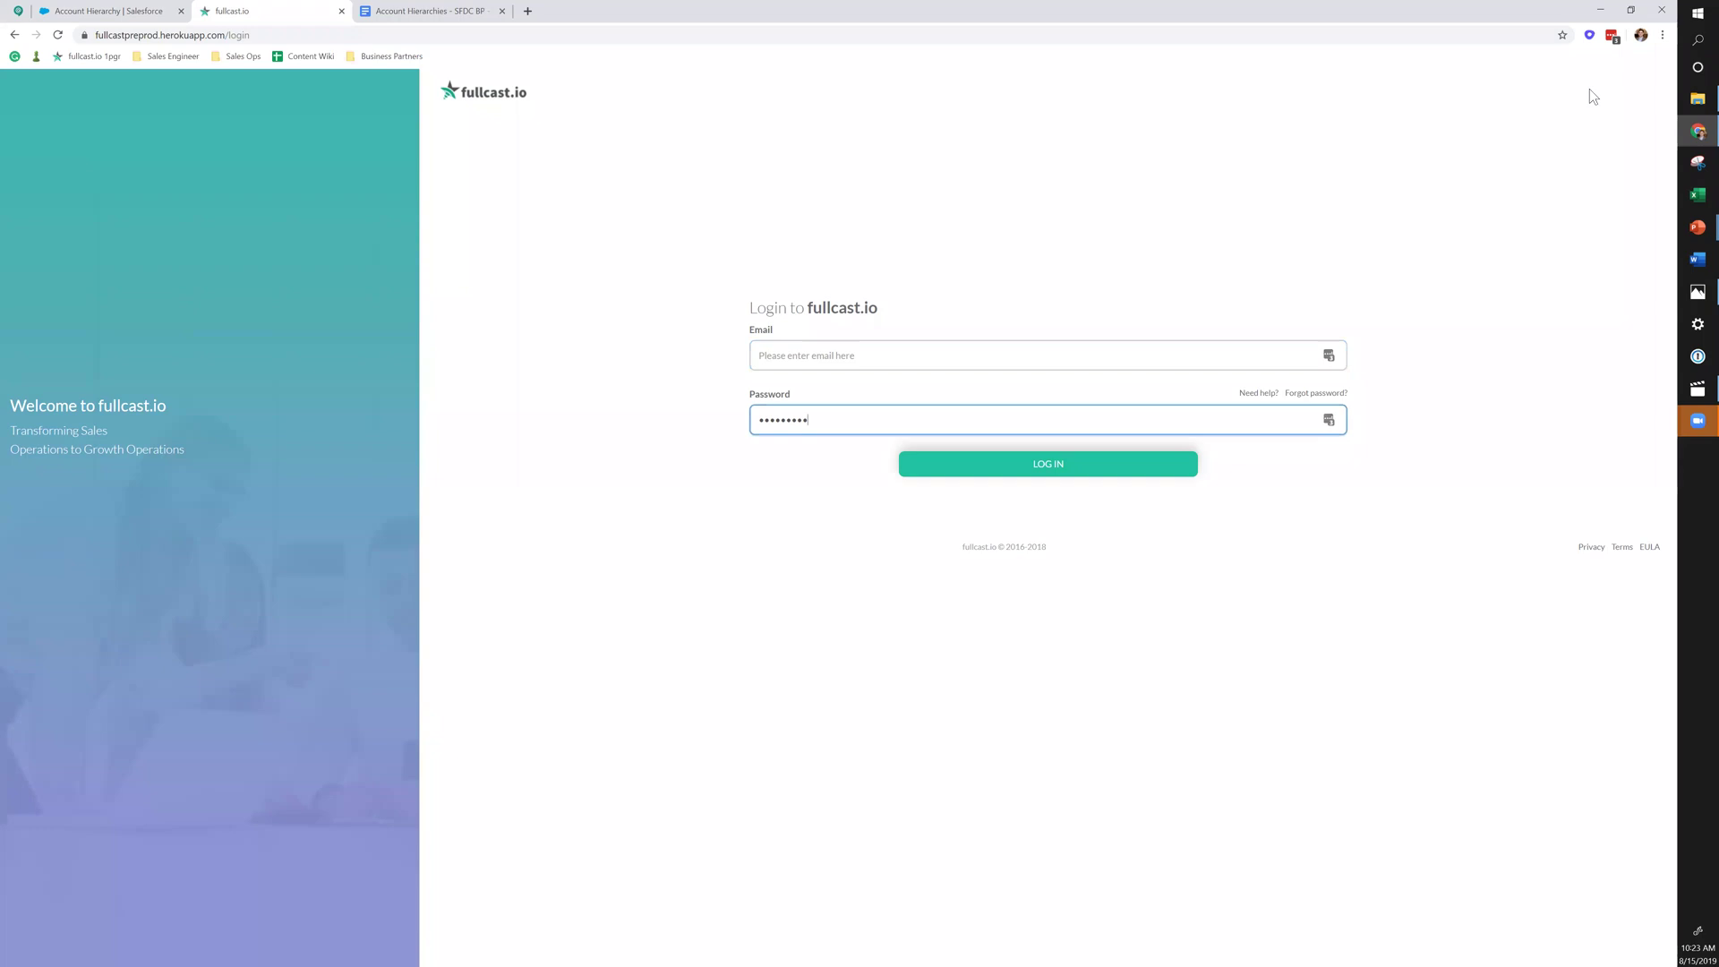
{"action": "left_click", "coordinate": [1612, 40]}
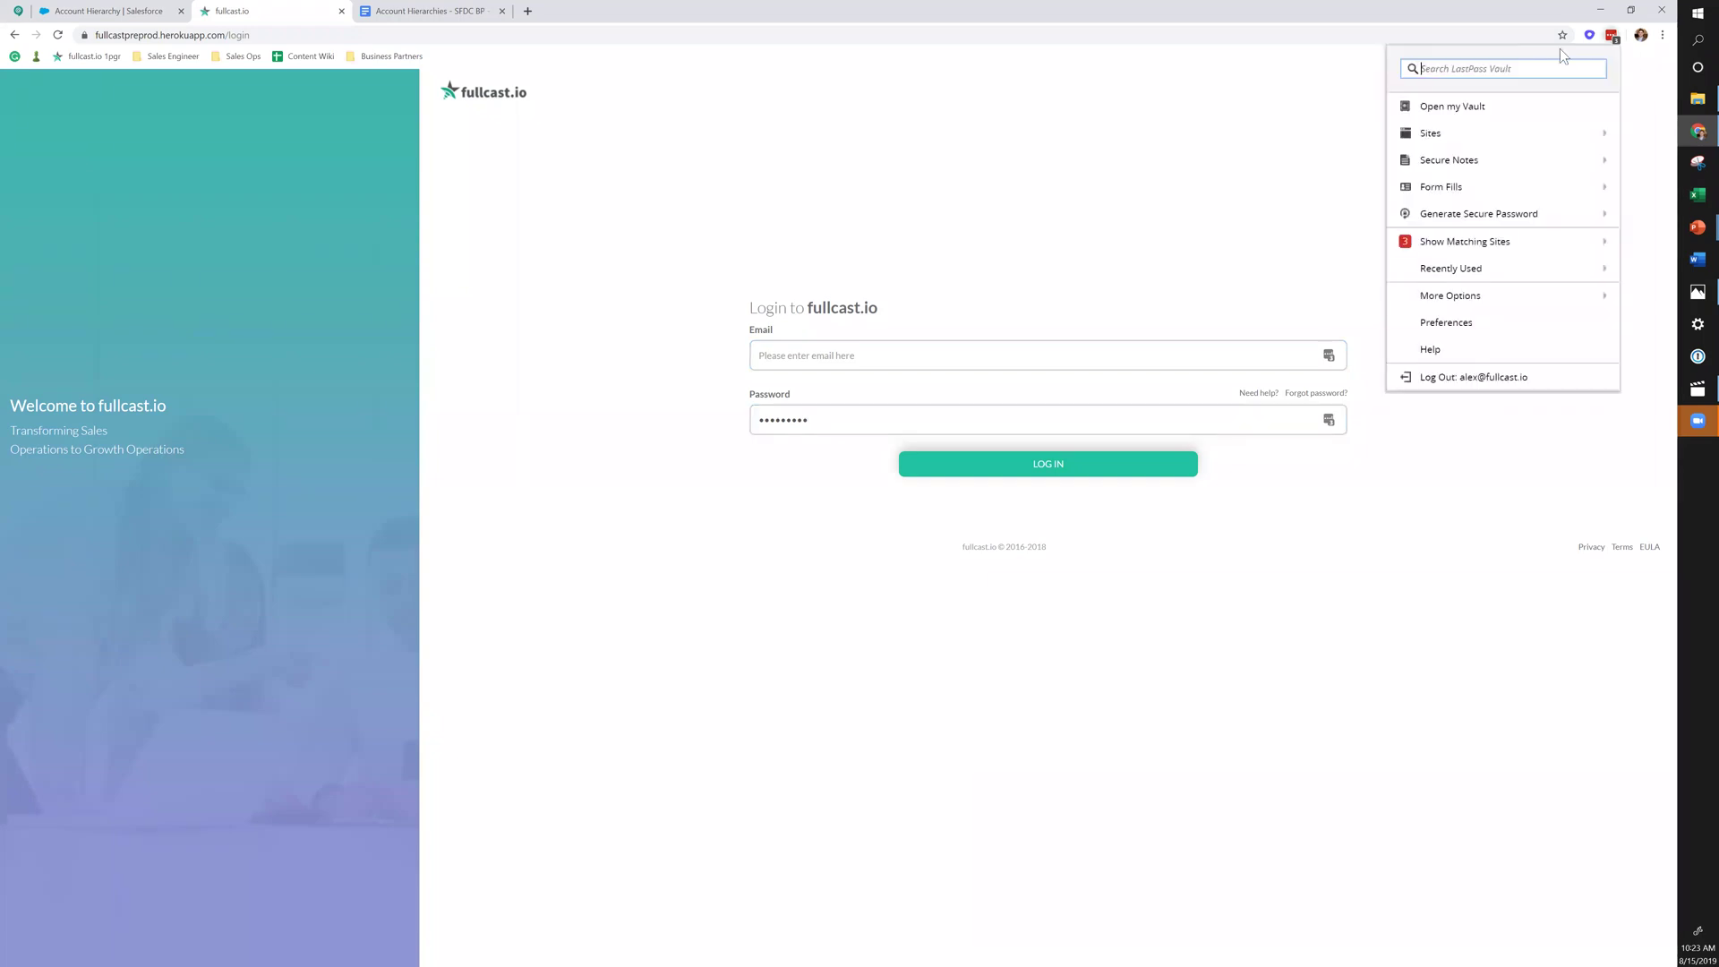
{"action": "type", "text": "parti"}
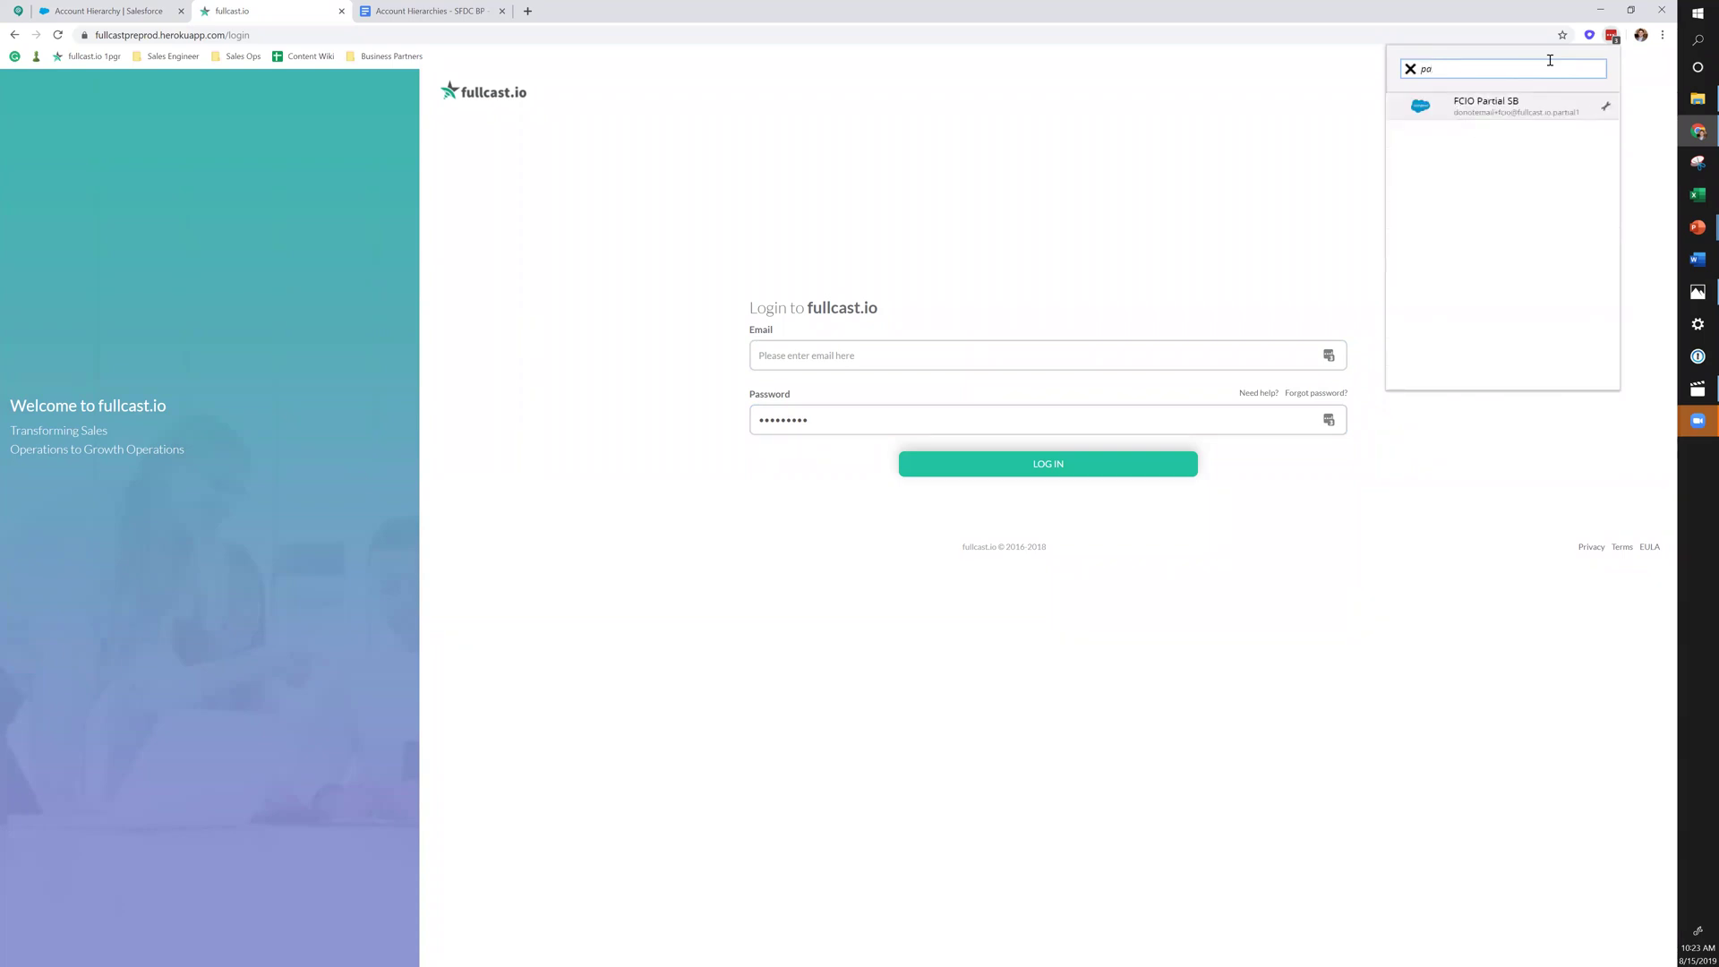
{"action": "key", "text": "BackSpace"}
{"action": "key", "text": "BackSpace"}
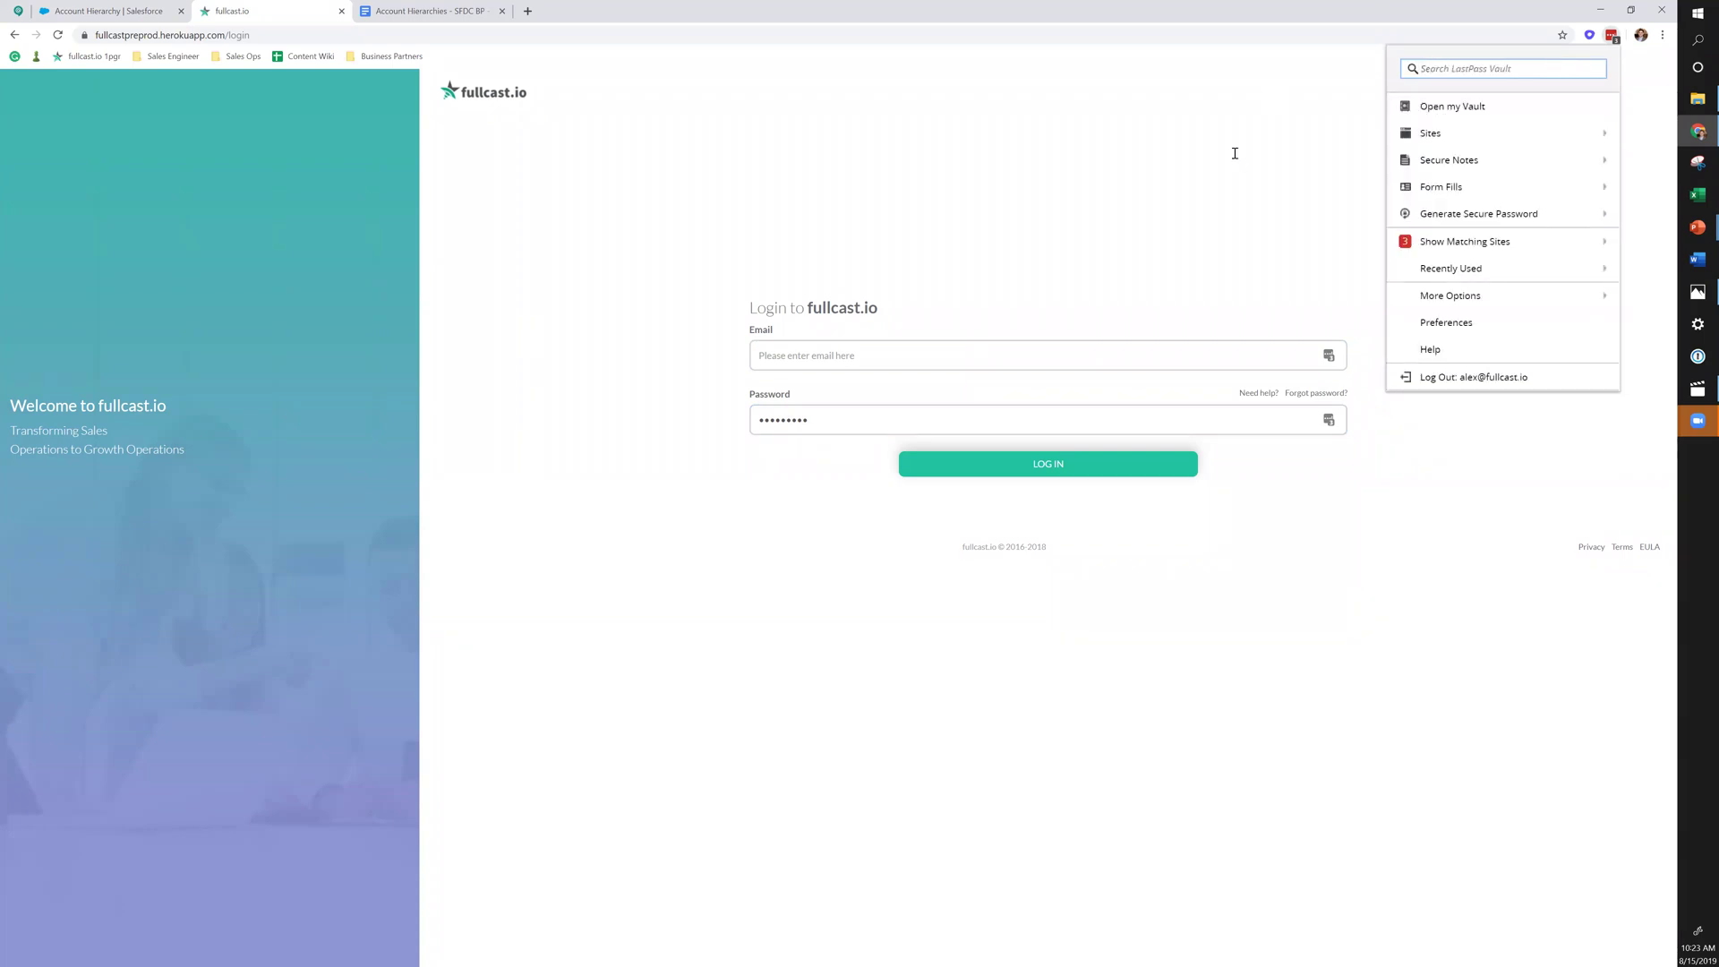
{"action": "left_click", "coordinate": [1235, 153]}
{"action": "left_click", "coordinate": [797, 362]}
{"action": "key", "text": "F5"}
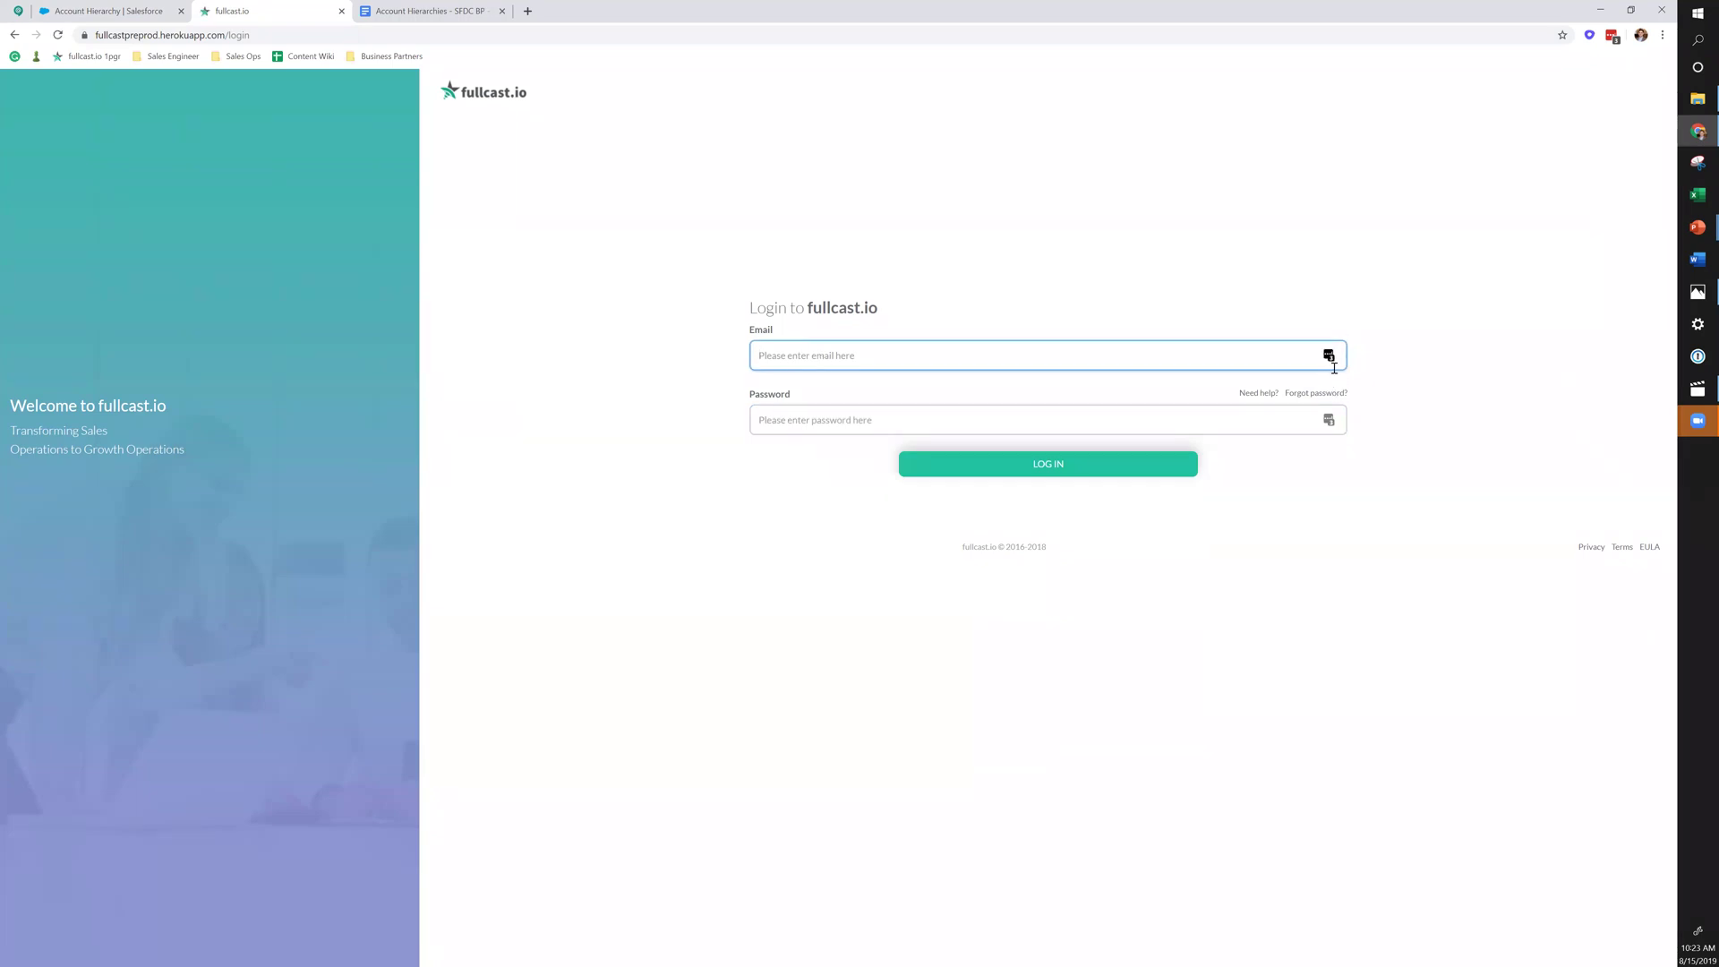
{"action": "left_click", "coordinate": [1329, 419]}
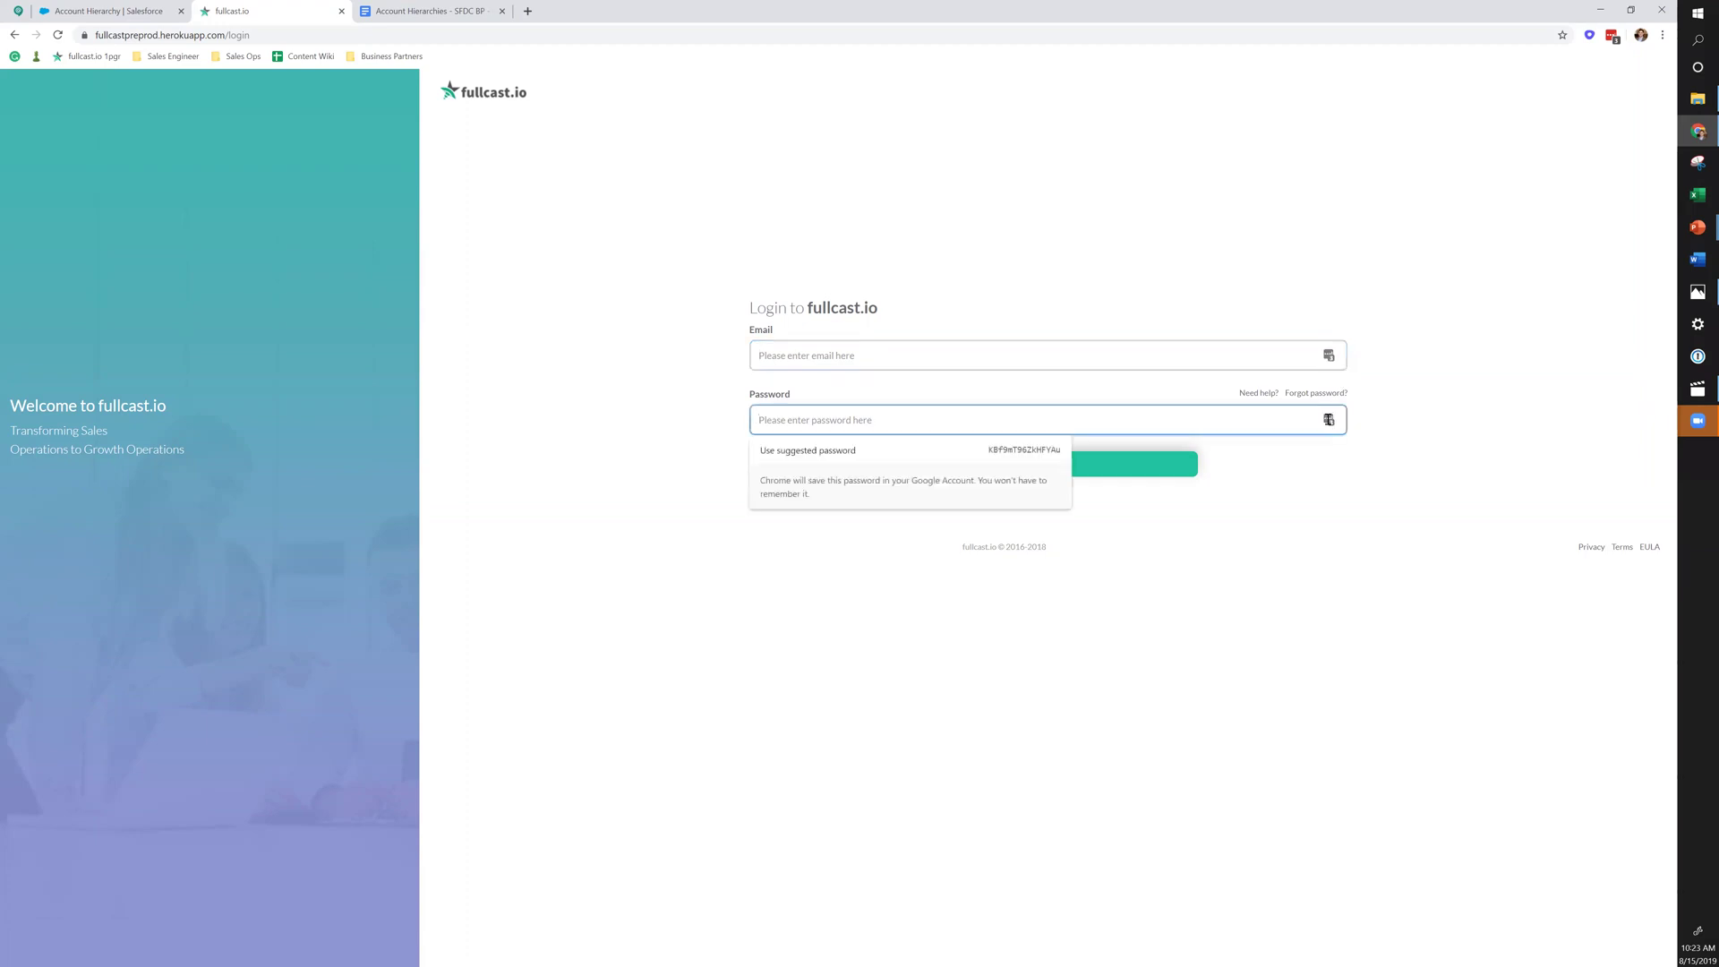
{"action": "left_click", "coordinate": [1442, 260]}
- Search the LastPass vault for "demo", fill in the email and password from the fullcastpreprod.herokuapp.com entry, and log in
{"action": "left_click", "coordinate": [1612, 37]}
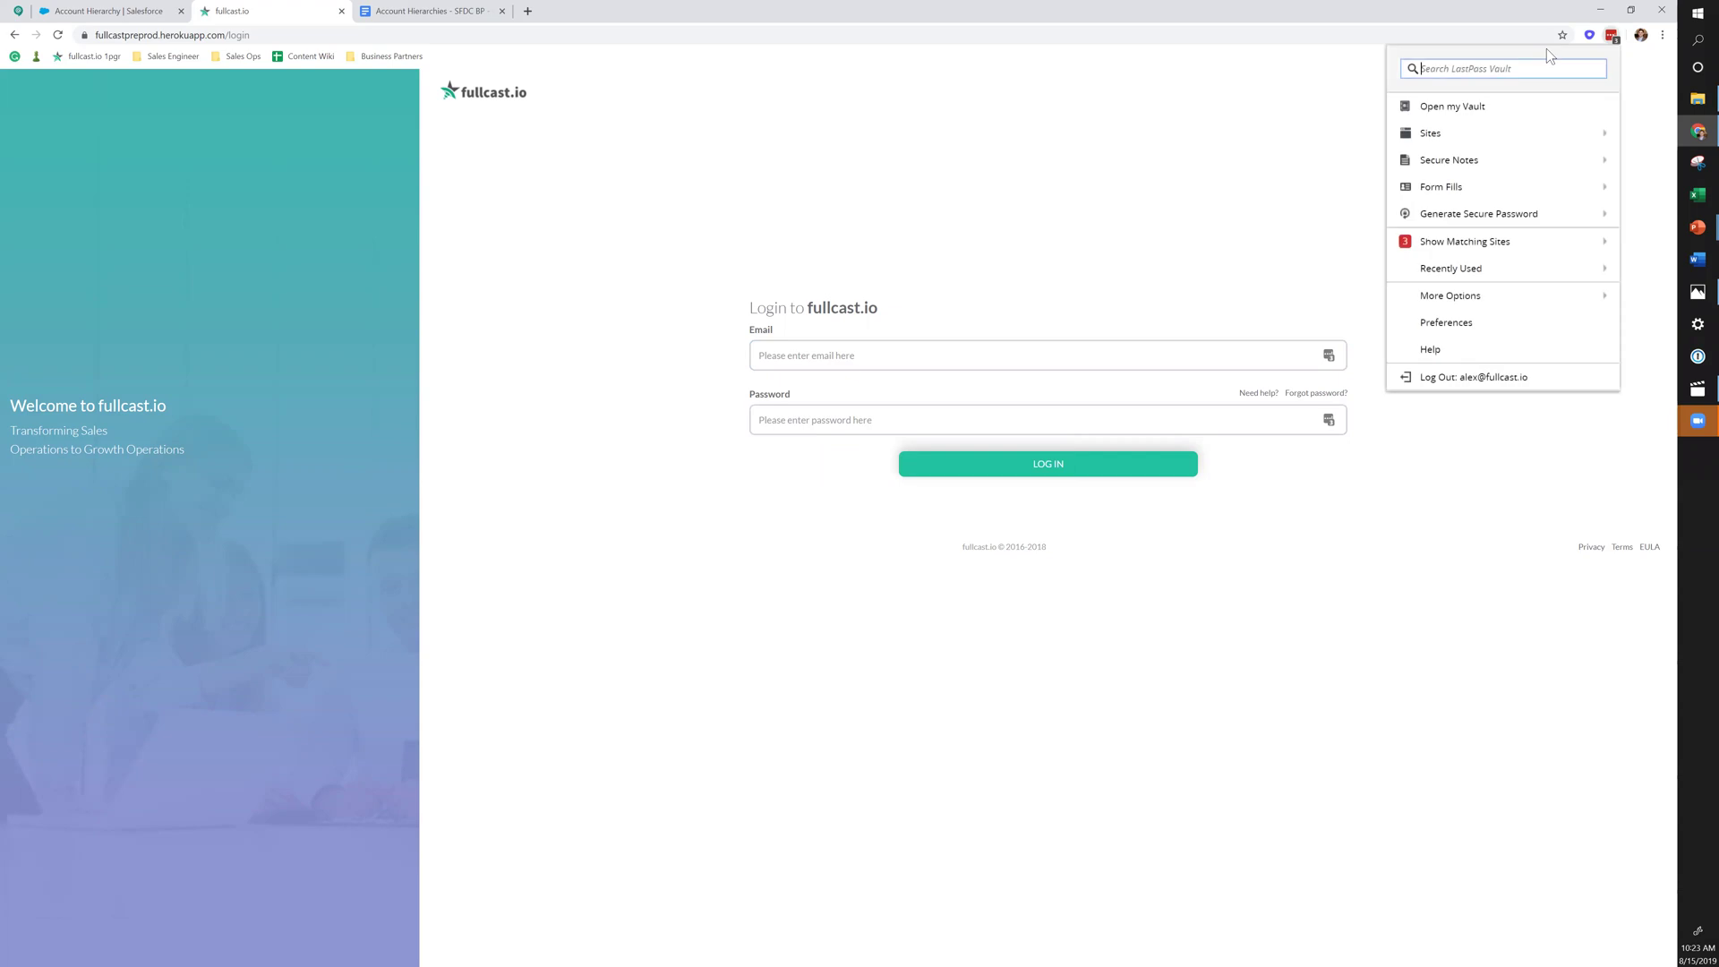
{"action": "type", "text": "fu"}
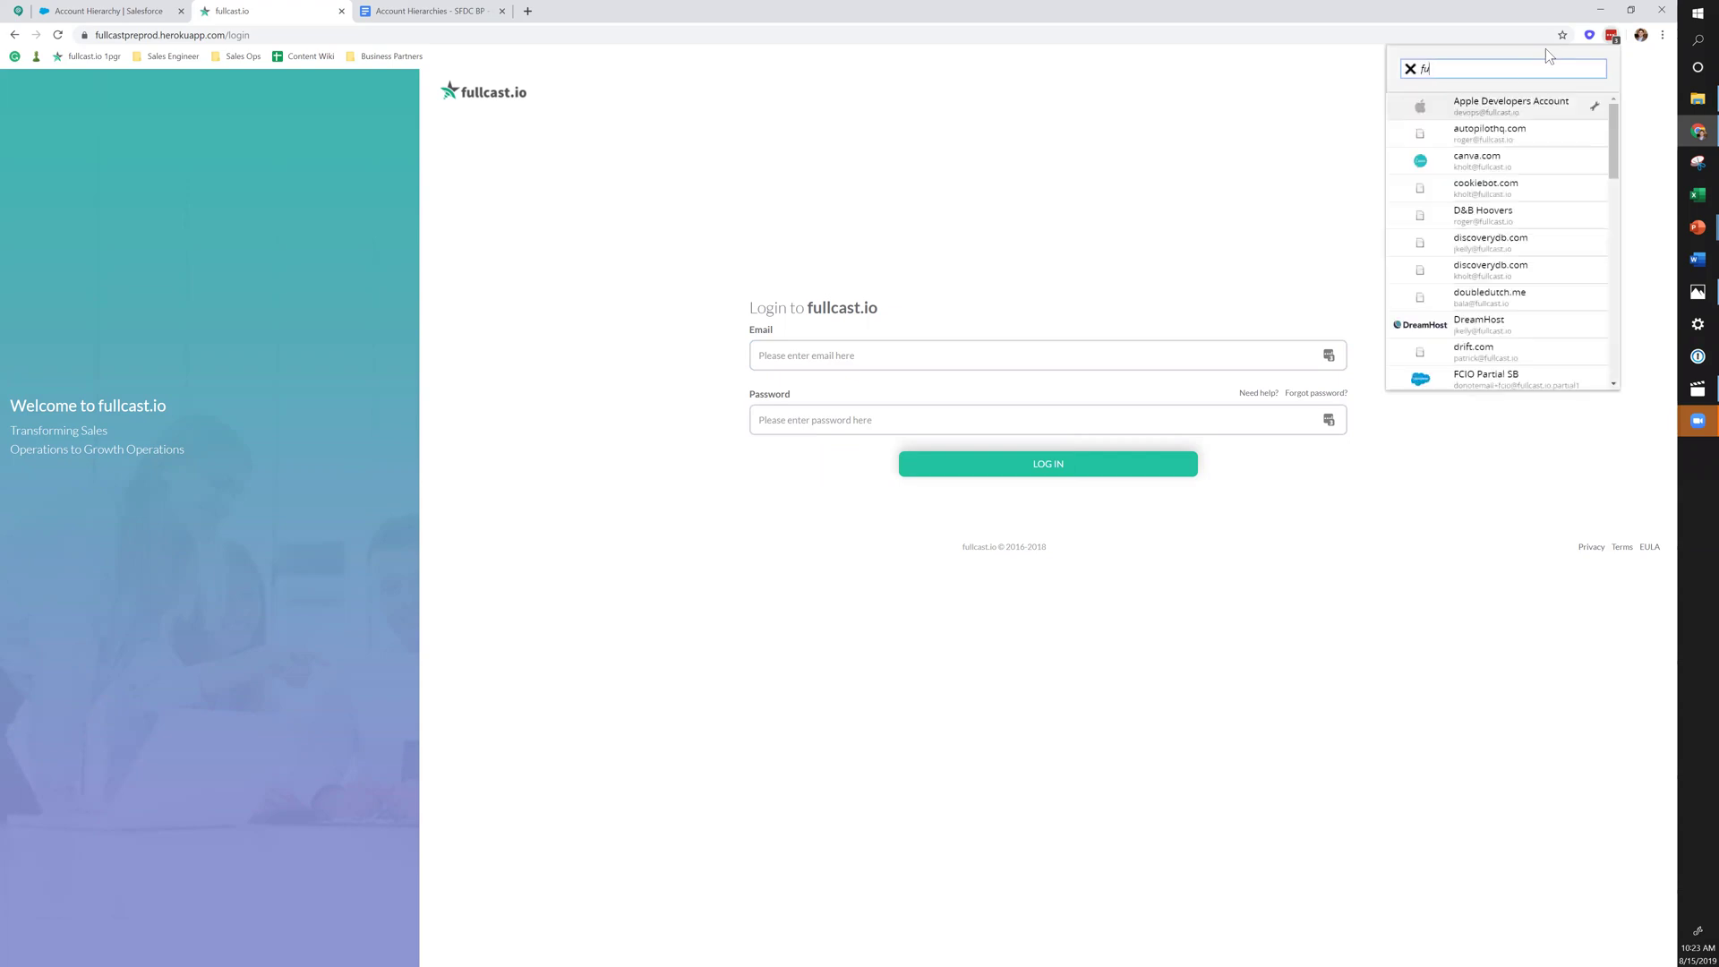
{"action": "type", "text": "llcast"}
{"action": "key", "text": "ctrl+a"}
{"action": "type", "text": "a"}
{"action": "type", "text": "emo"}
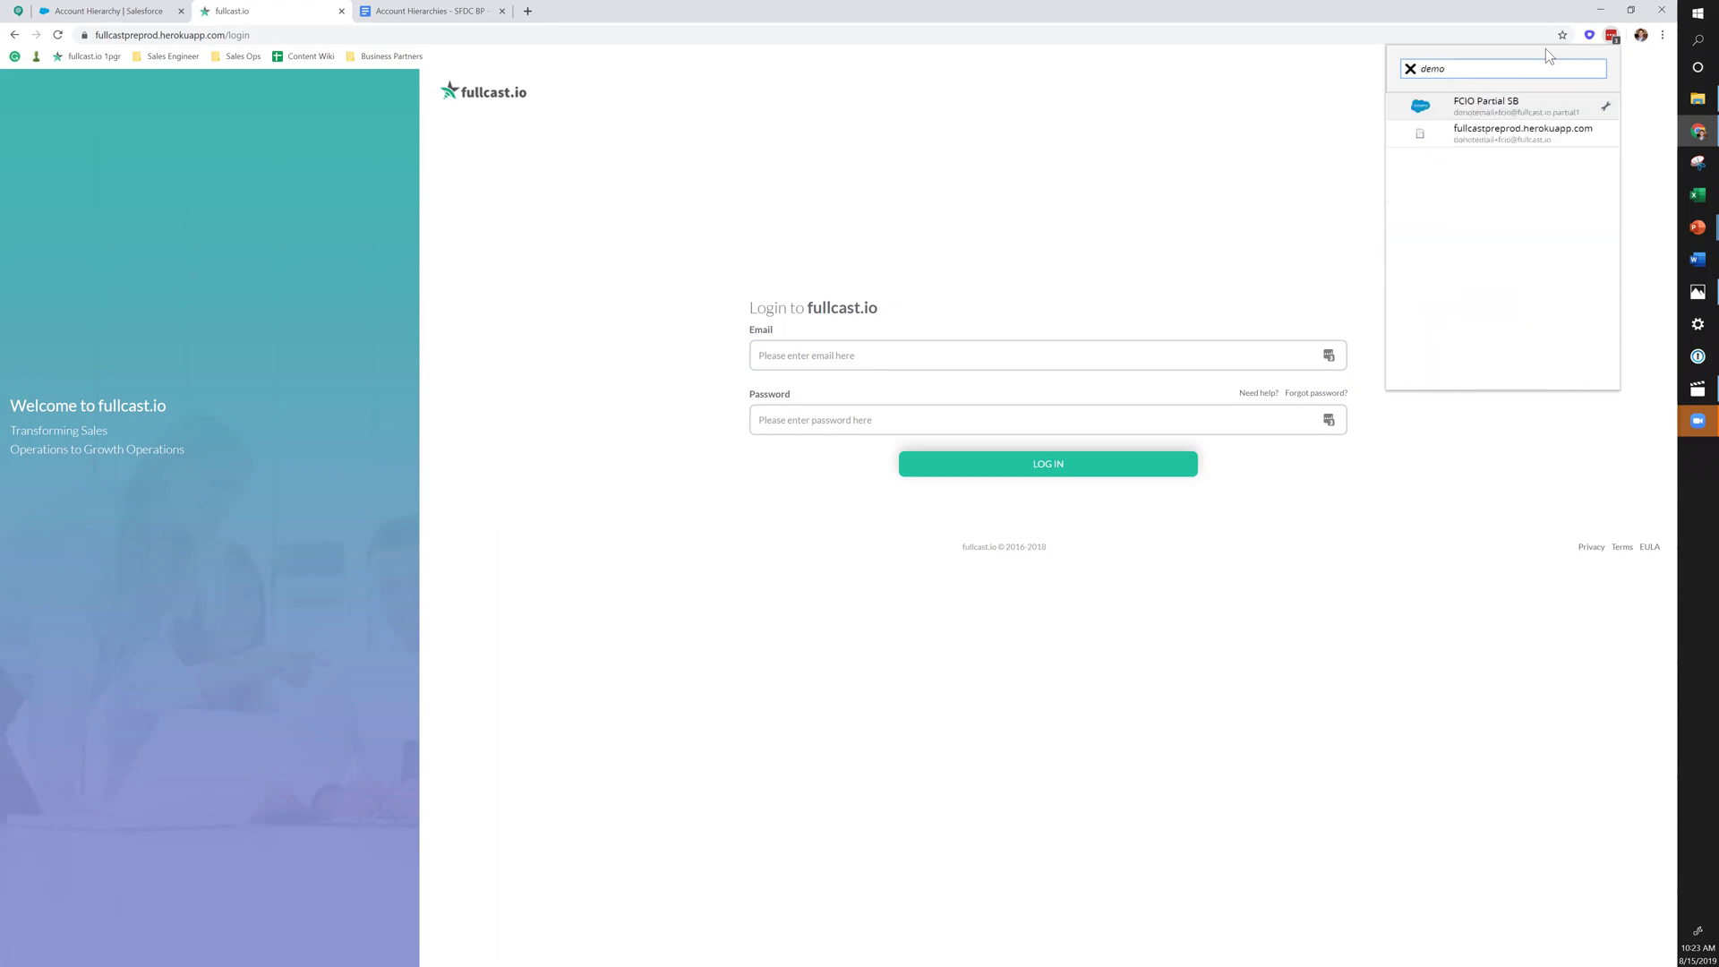
{"action": "left_click", "coordinate": [1542, 135]}
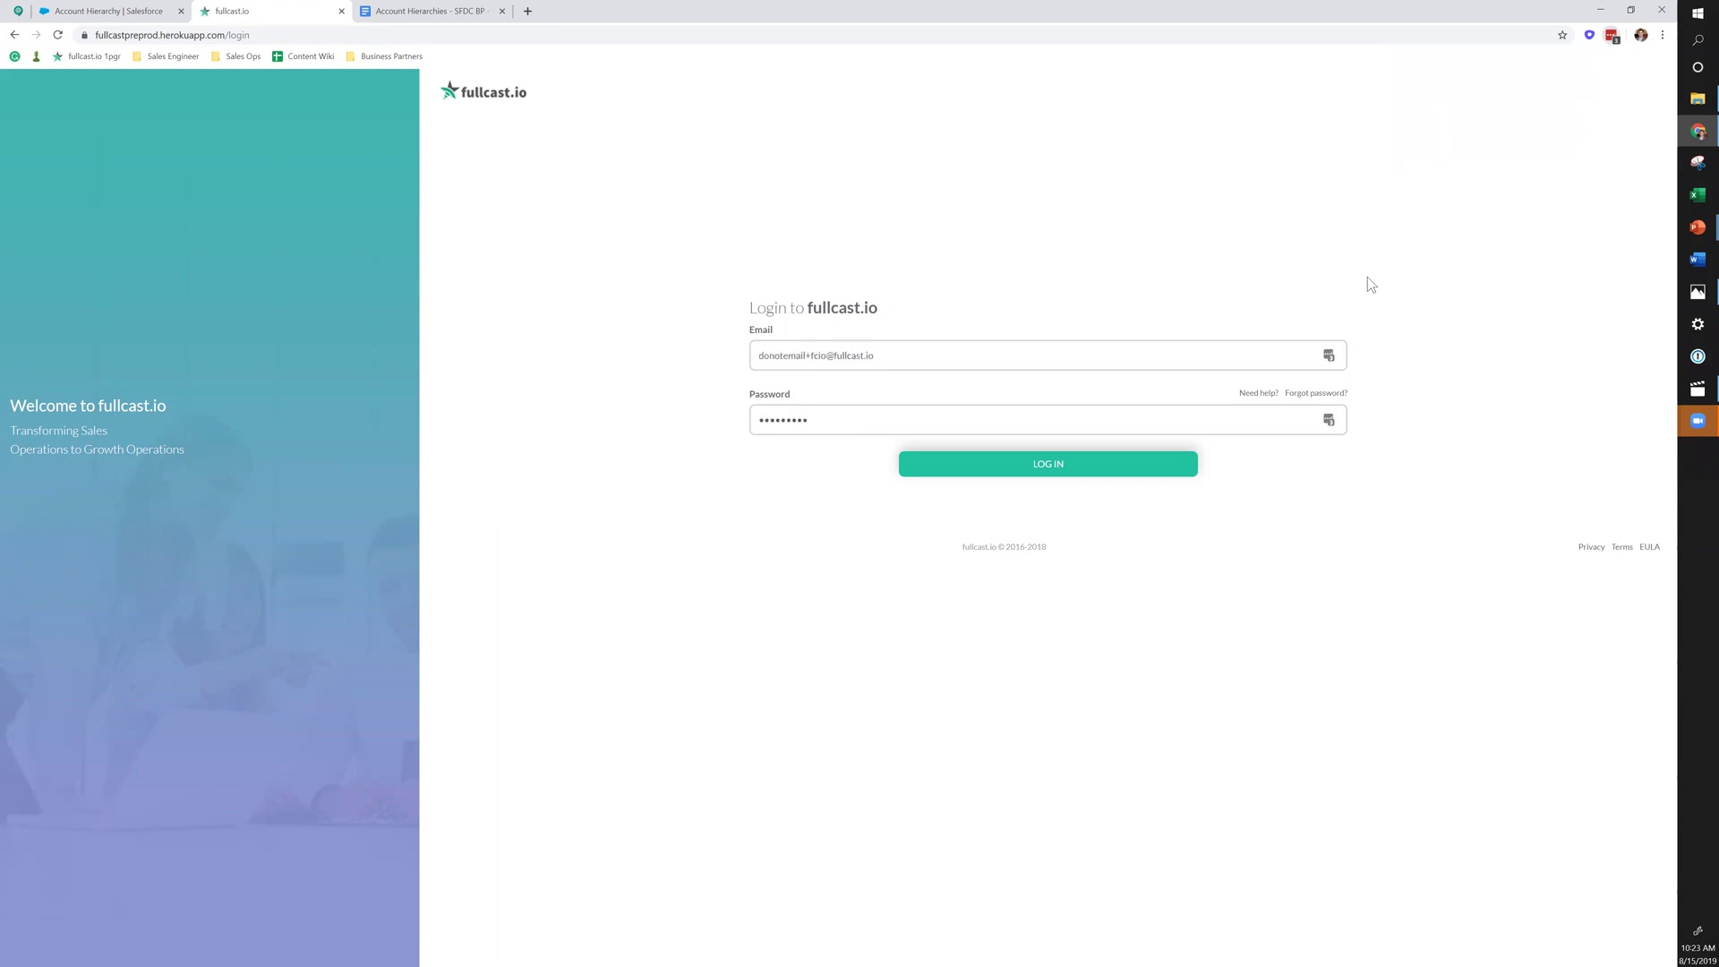
{"action": "left_click", "coordinate": [1046, 461]}
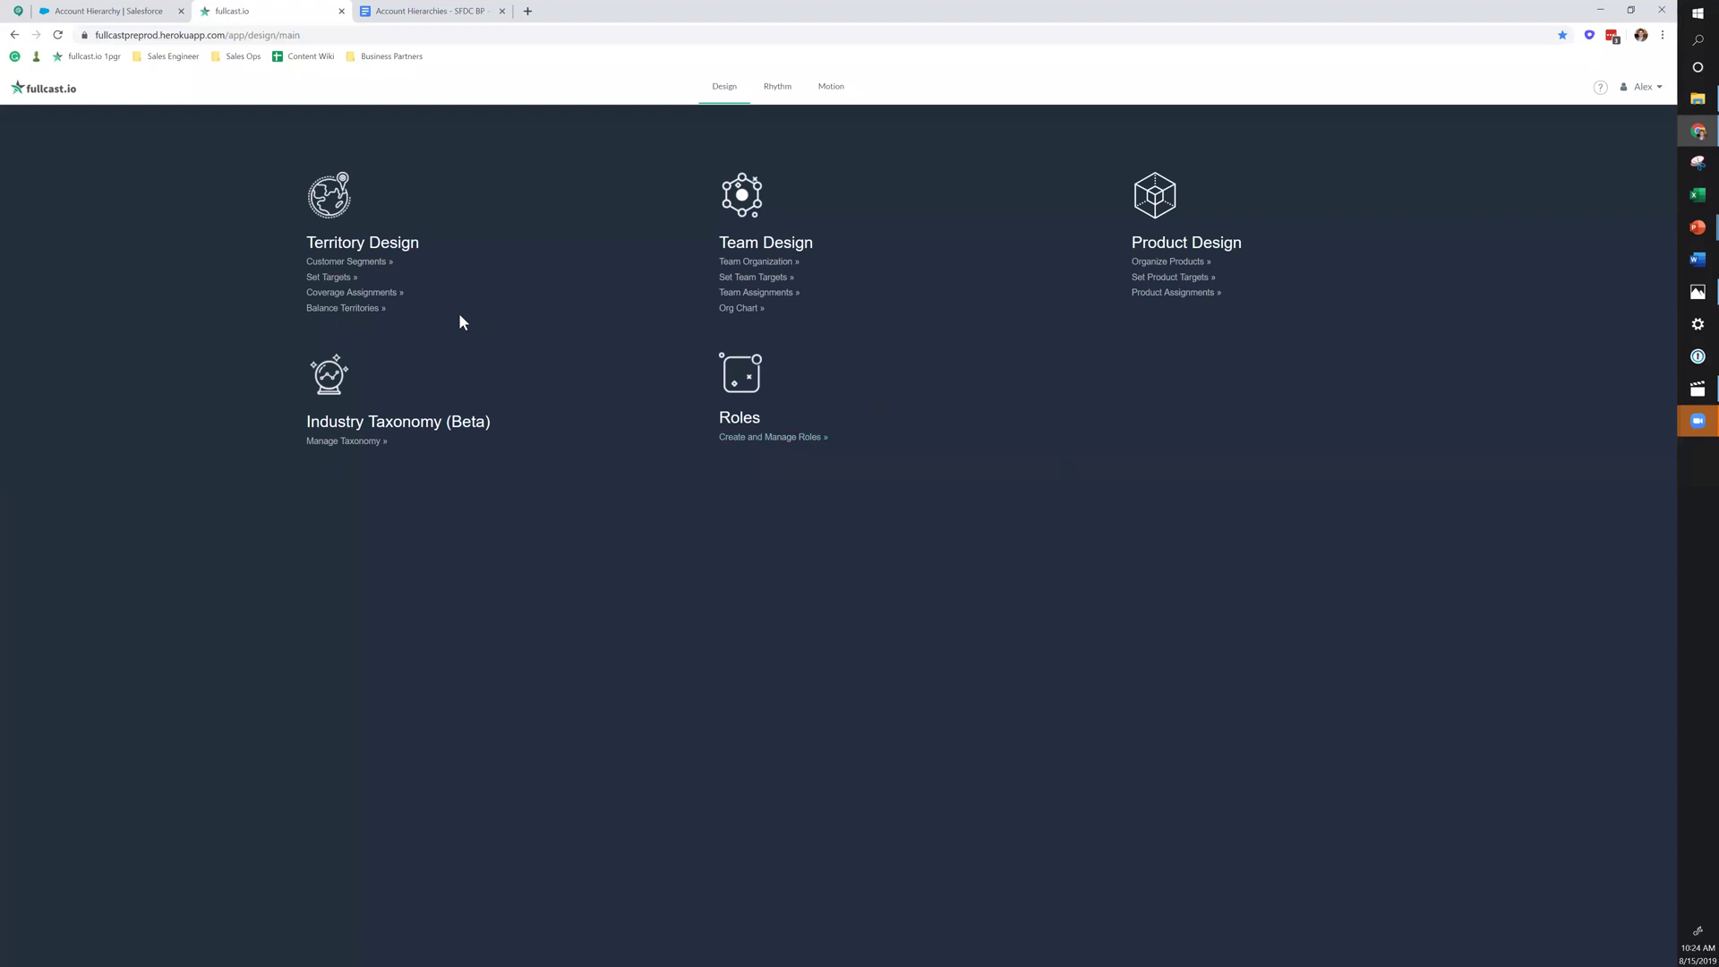
- Open the Customer Segments of Territory Design and filter the All Companies list to names containing "dell"
{"action": "left_click", "coordinate": [356, 262]}
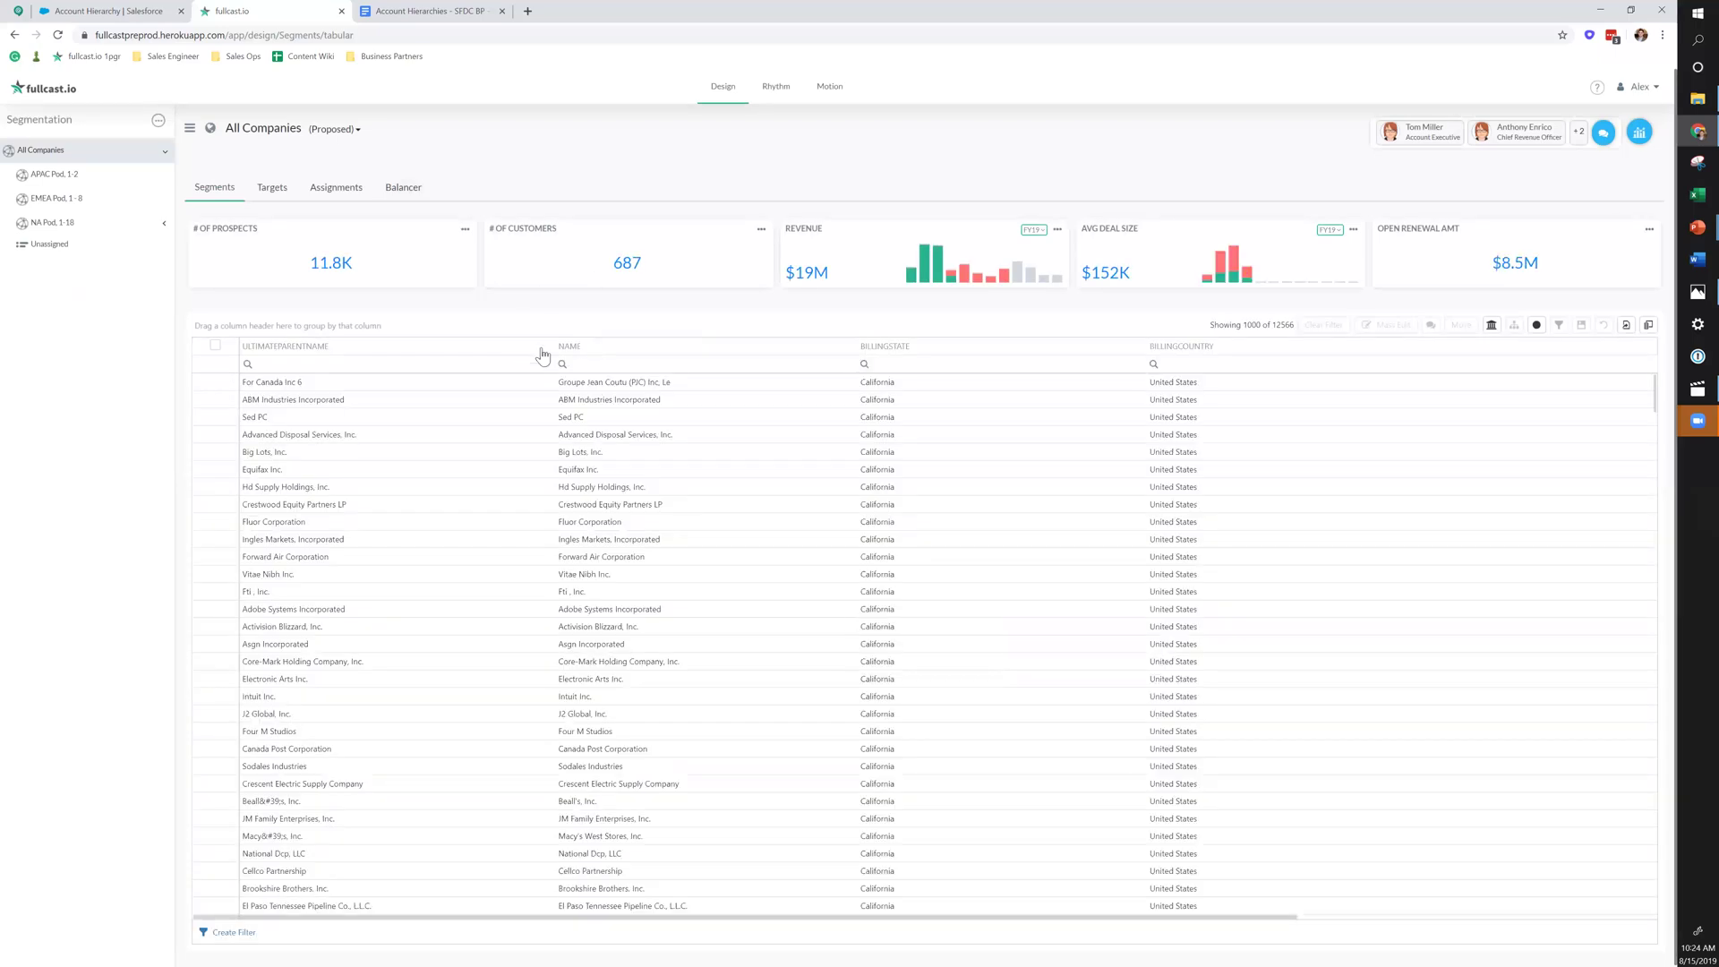
{"action": "left_click", "coordinate": [596, 363]}
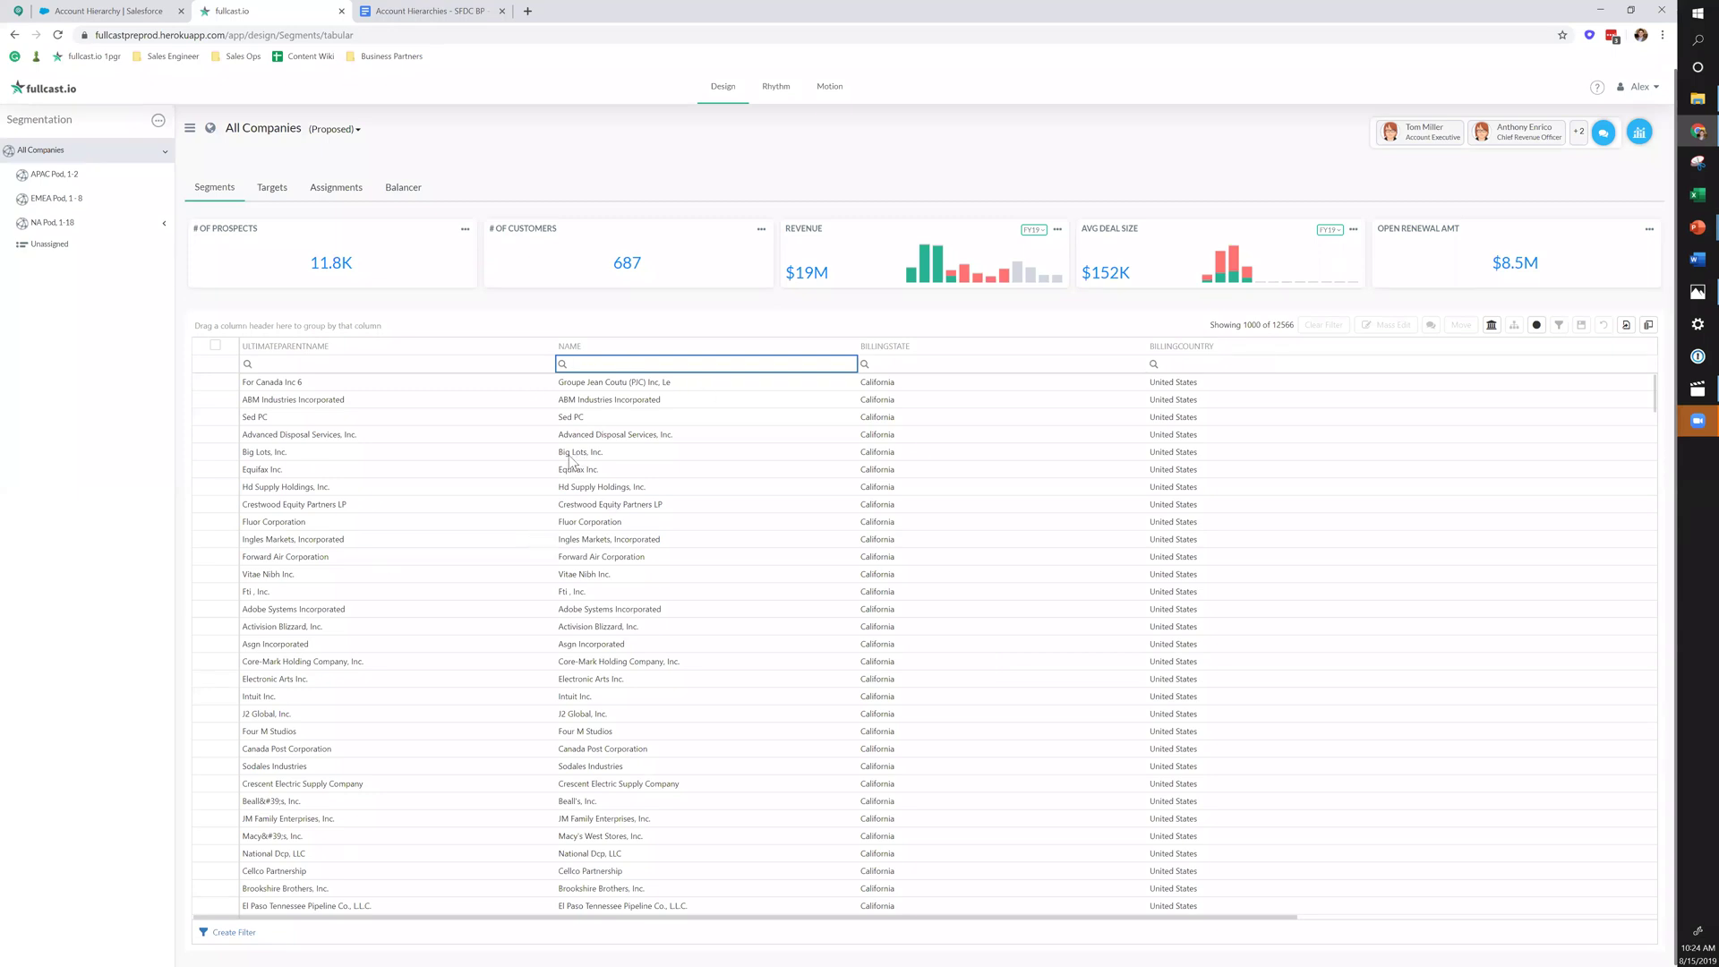
{"action": "type", "text": "dell"}
{"action": "left_click", "coordinate": [564, 363]}
{"action": "left_click", "coordinate": [566, 364]}
{"action": "left_click", "coordinate": [1557, 328]}
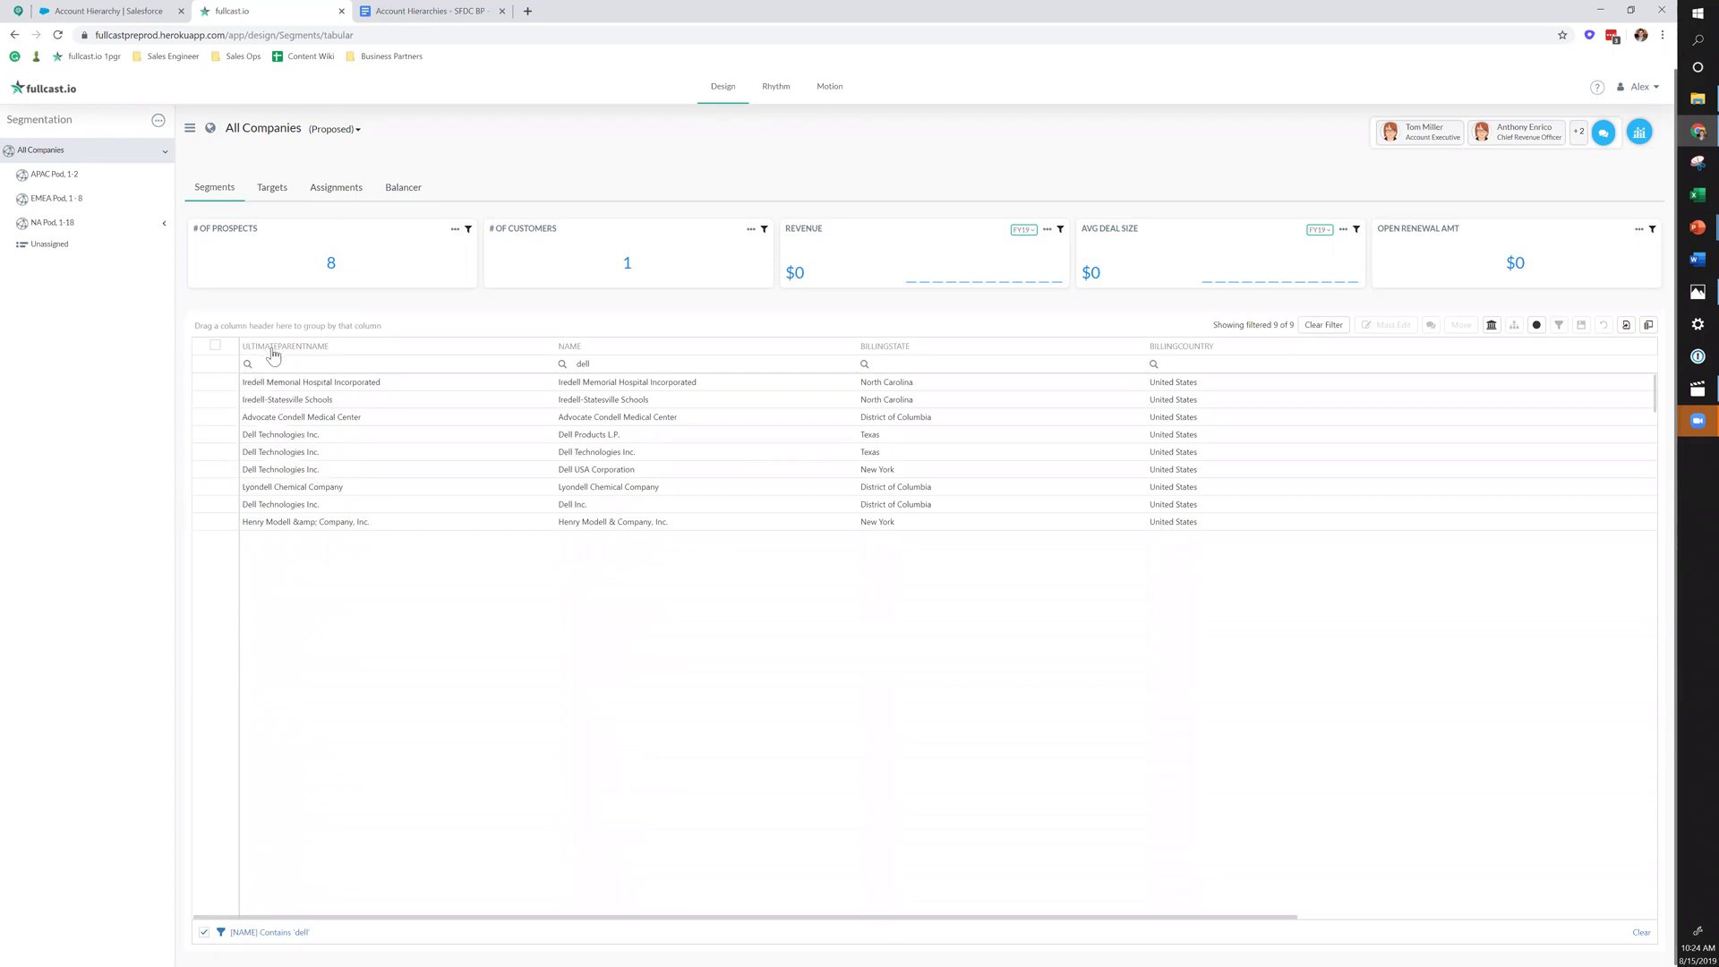
- Select Dell Technologies Inc. and toggle the filtered list to parent companies only and back to all accounts
{"action": "left_click", "coordinate": [227, 451]}
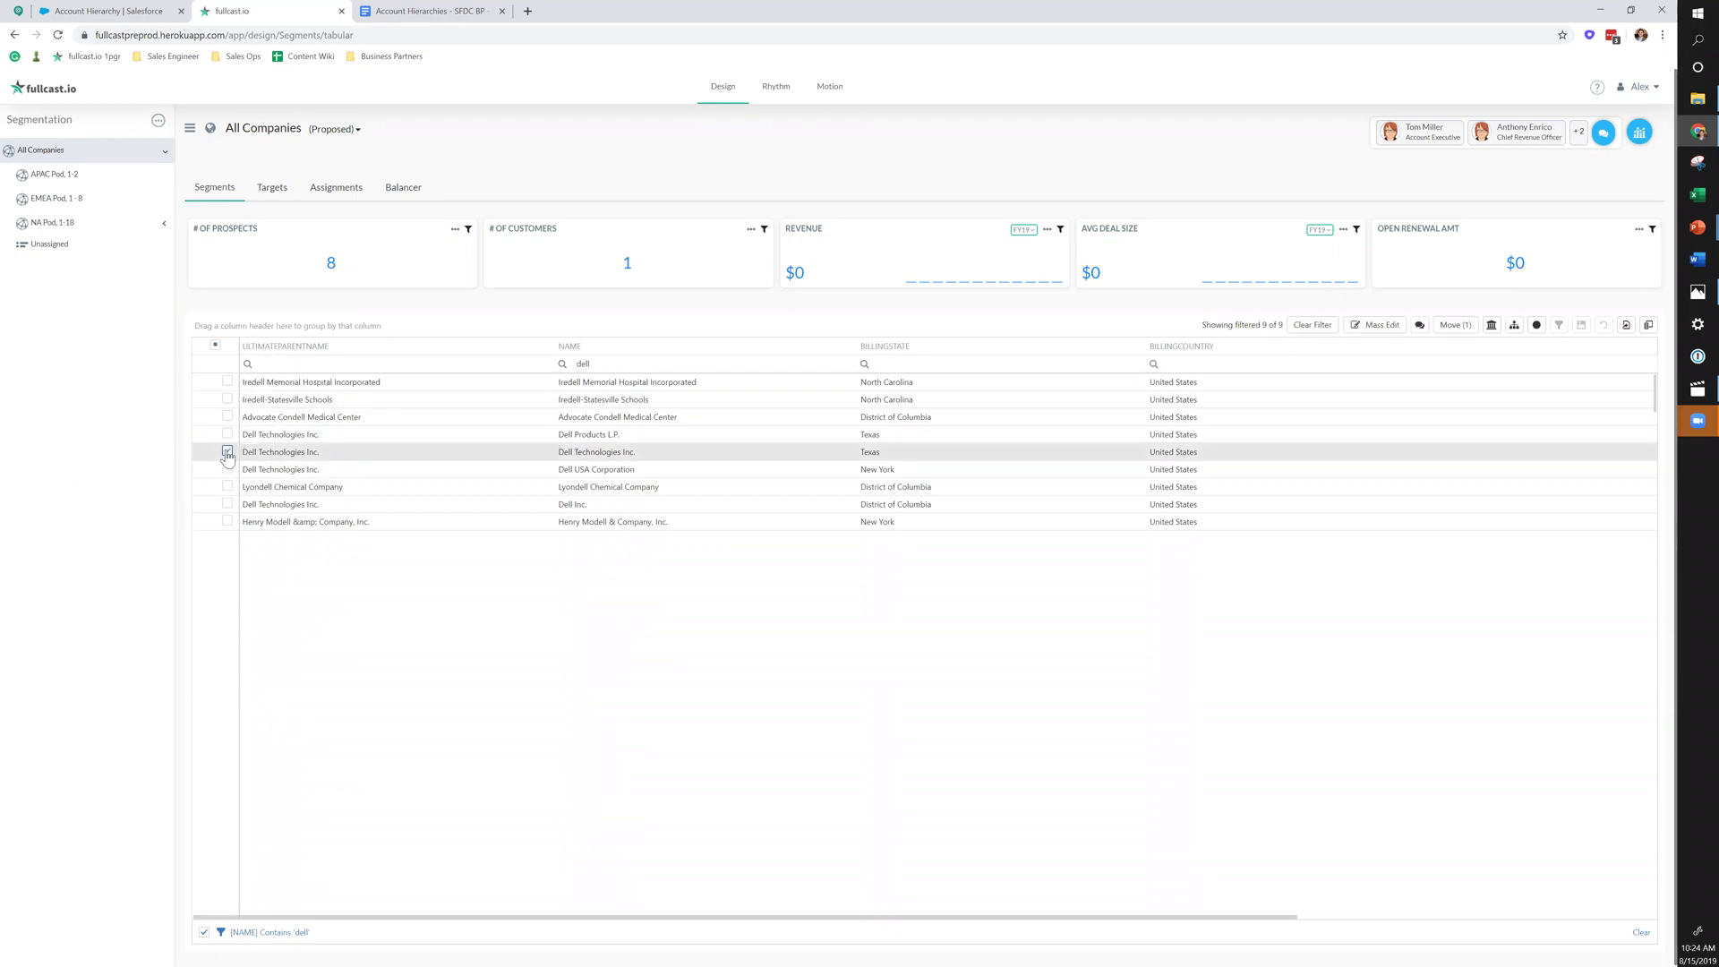
{"action": "left_click", "coordinate": [1492, 327]}
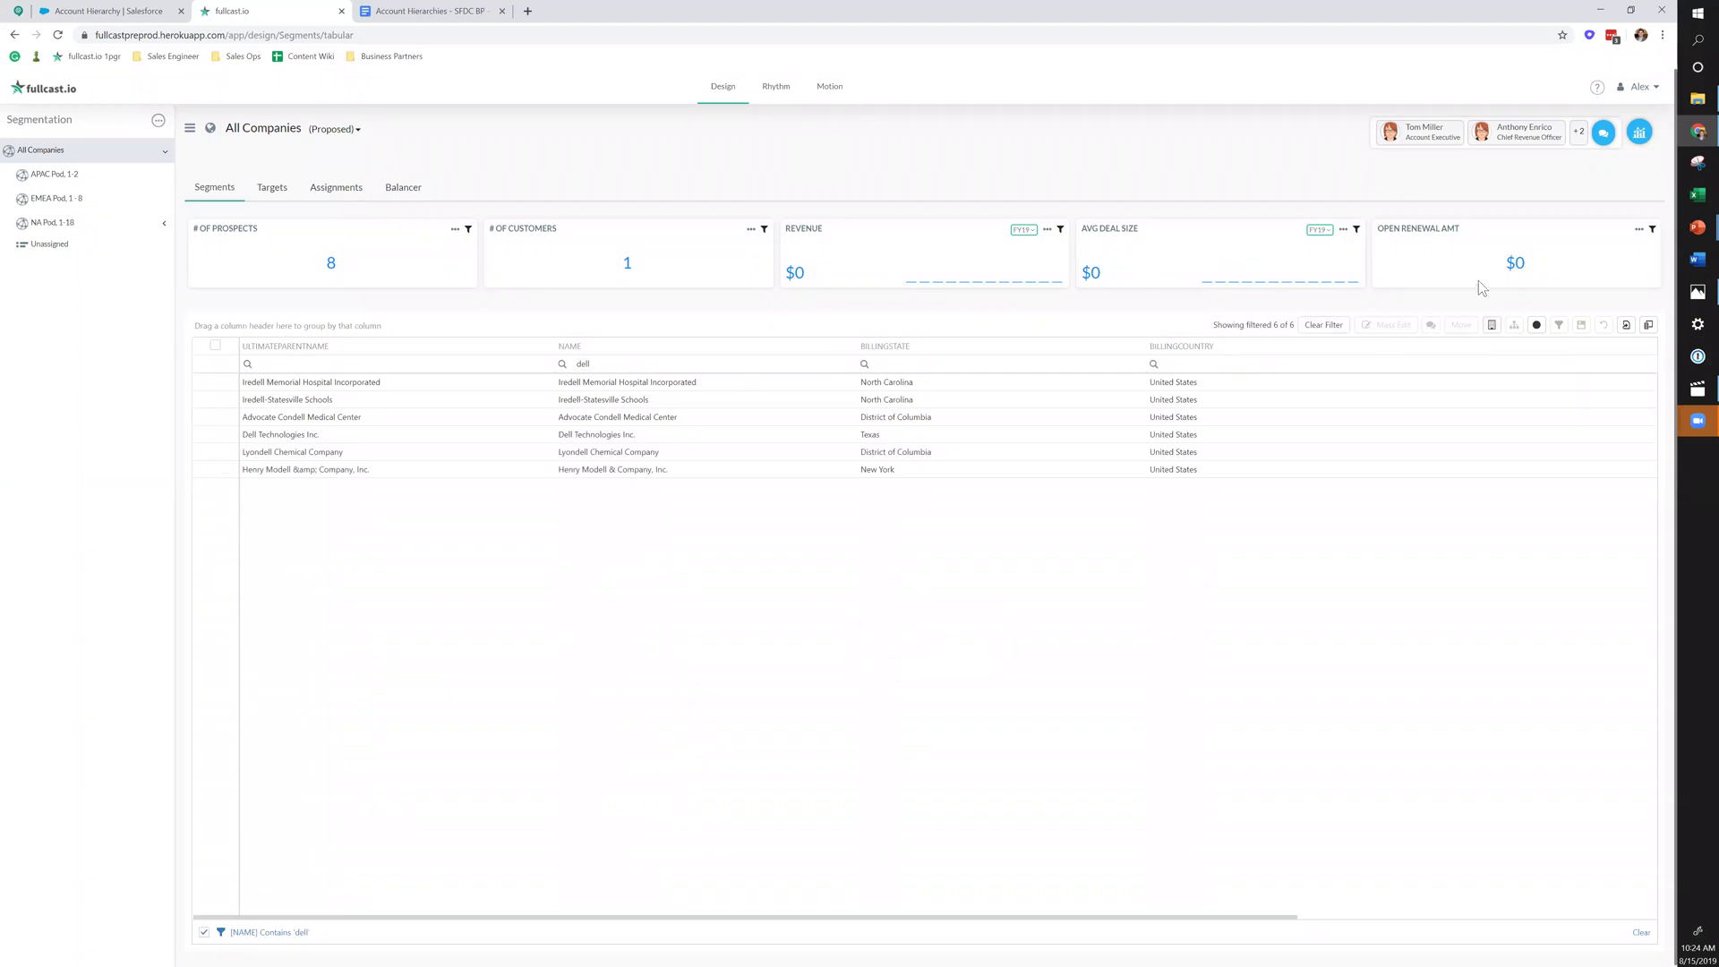
{"action": "left_click", "coordinate": [1491, 327]}
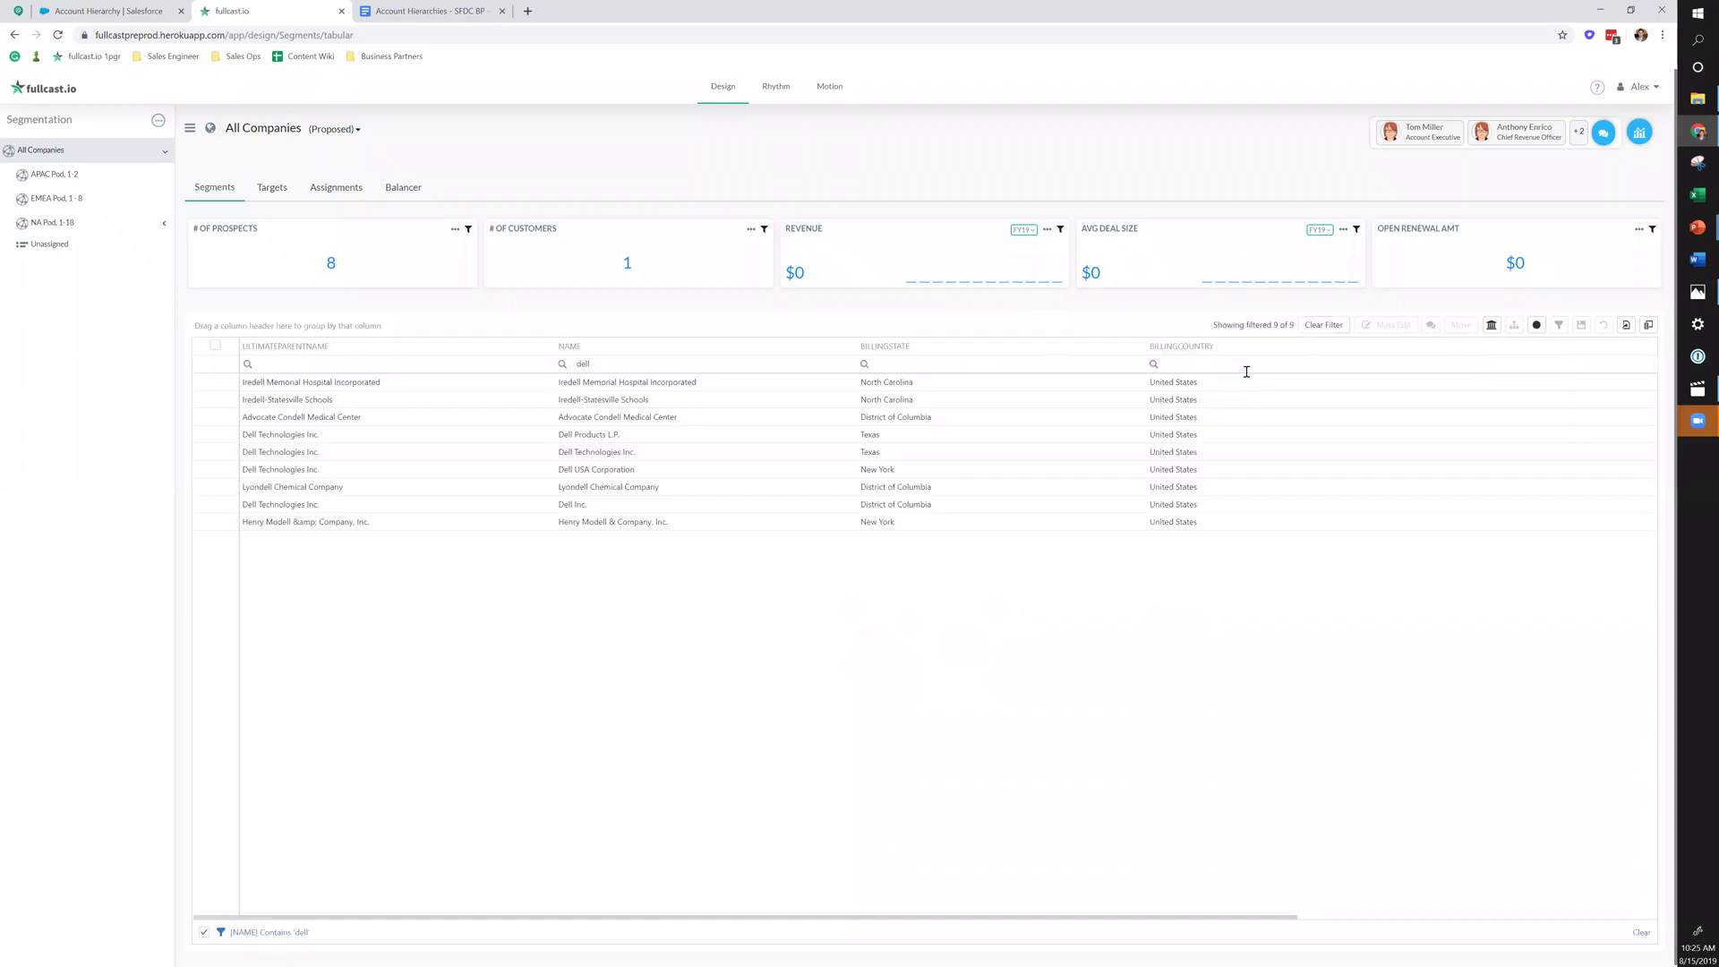
- Group the filtered companies by ultimate parent name and expand the Dell Technologies Inc. group
{"action": "left_click_drag", "start_coordinate": [289, 338], "coordinate": [287, 327]}
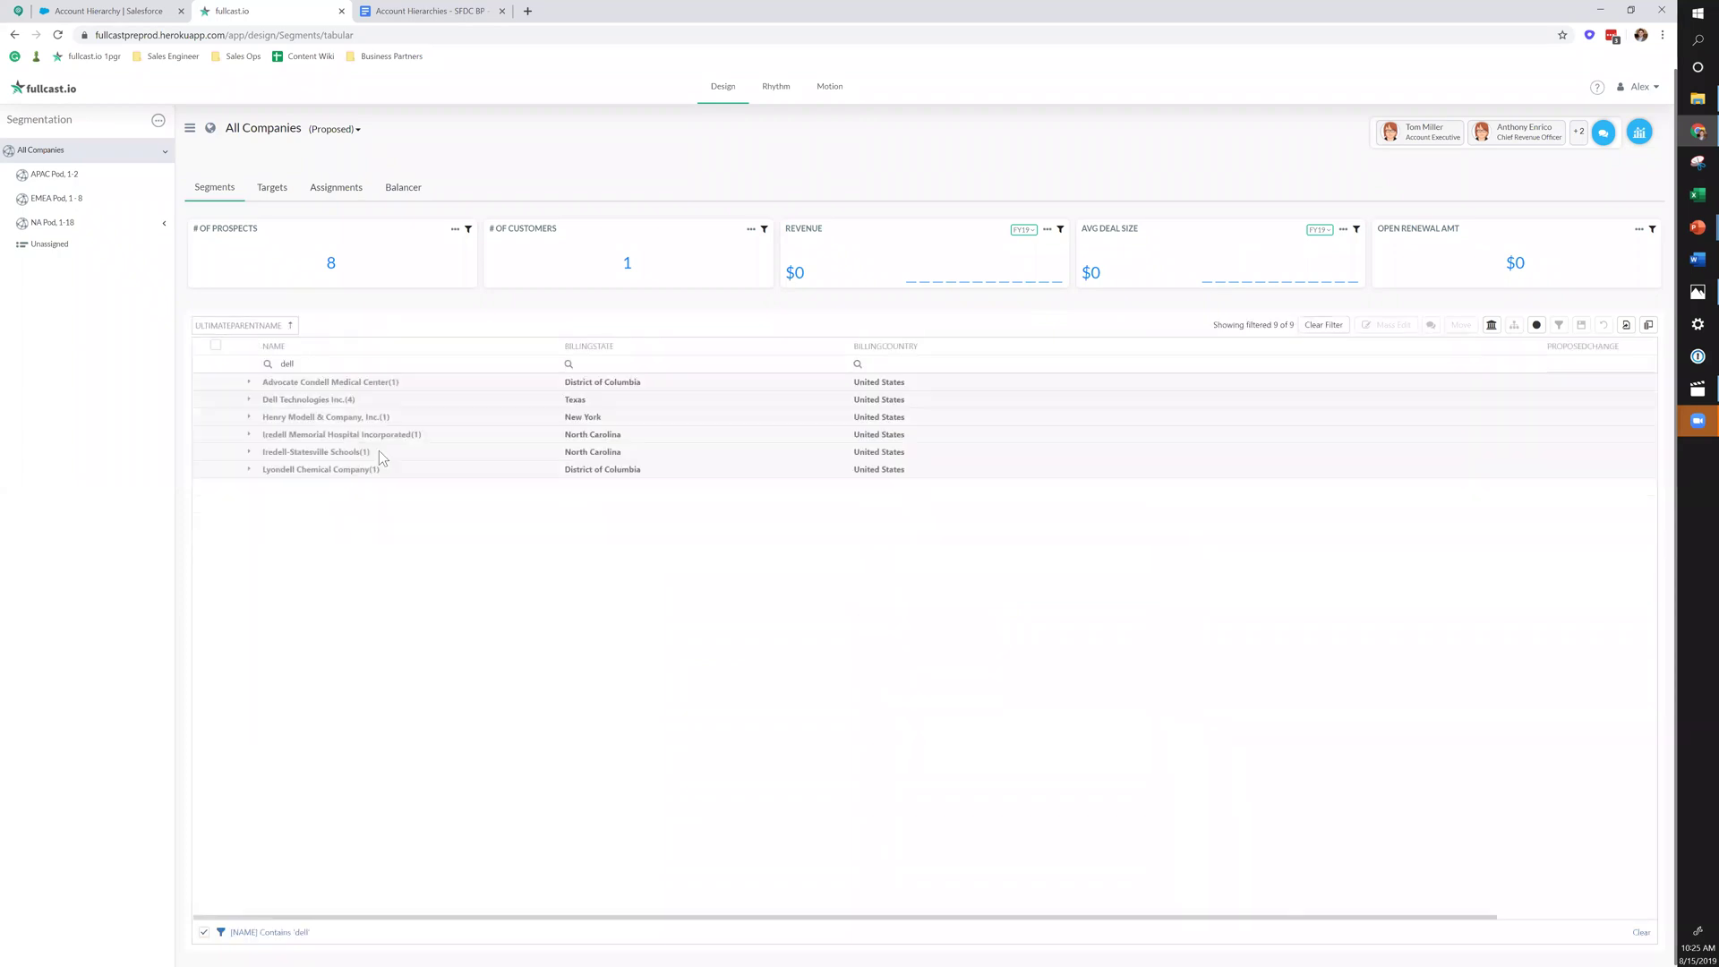
{"action": "left_click", "coordinate": [249, 399]}
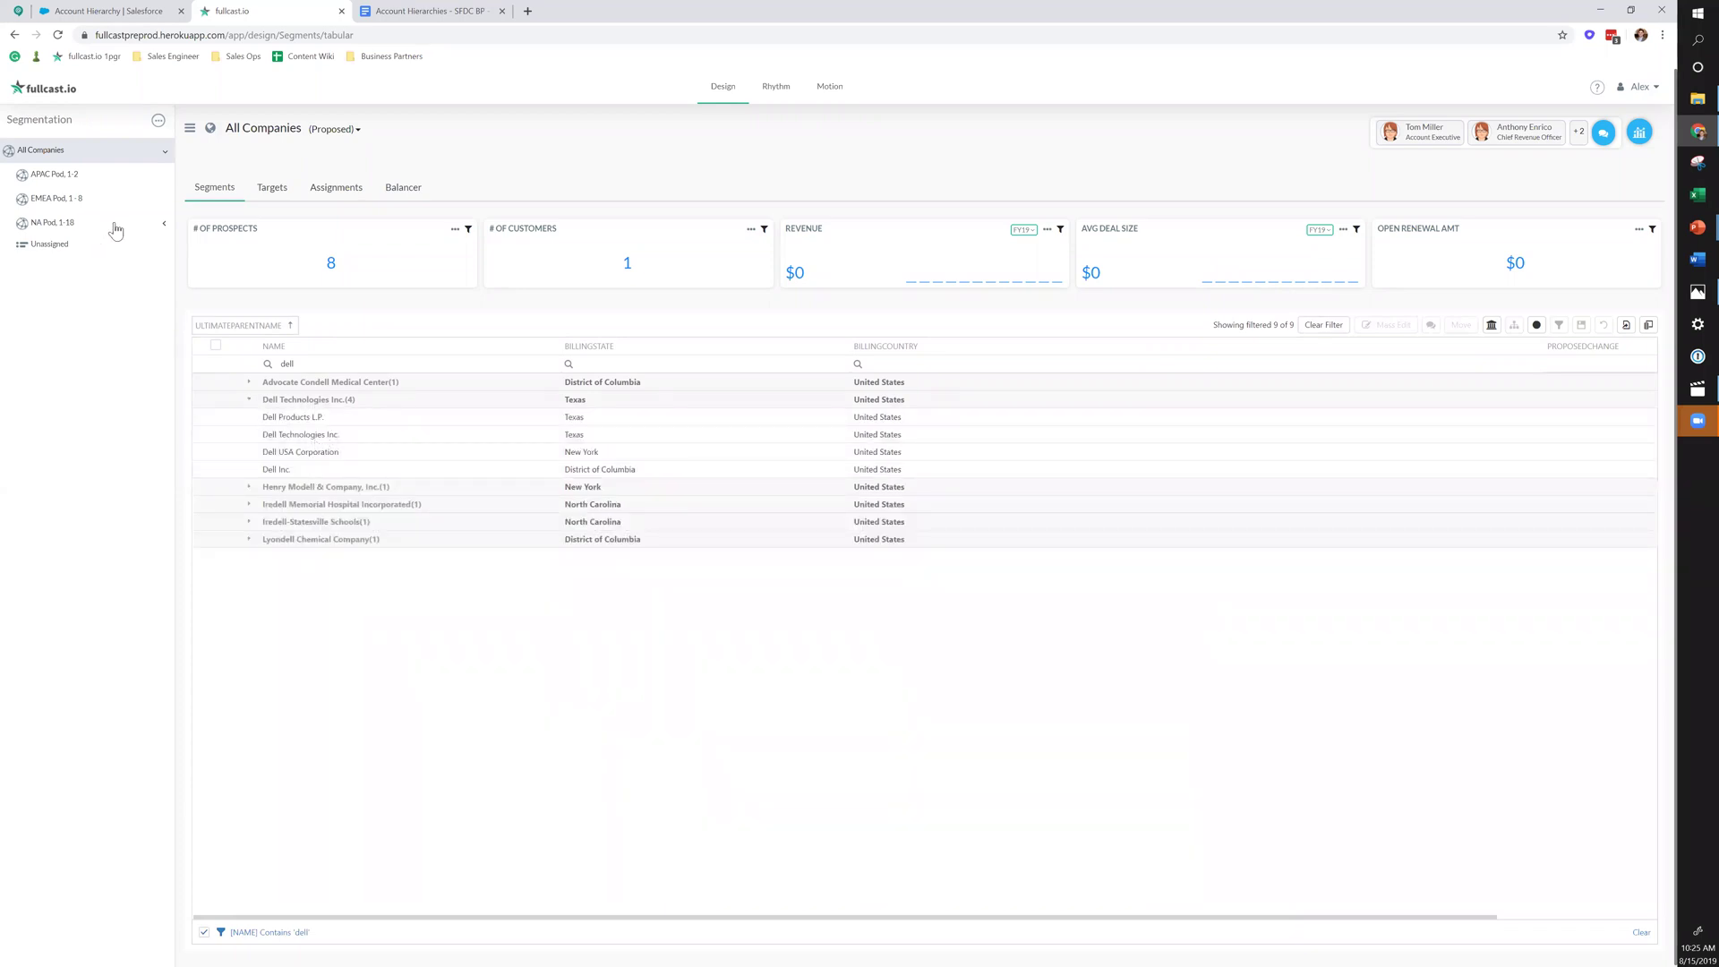
- Clear the "dell" name filter and remove the ultimate parent name grouping from the All Companies list
{"action": "left_click", "coordinate": [1318, 328]}
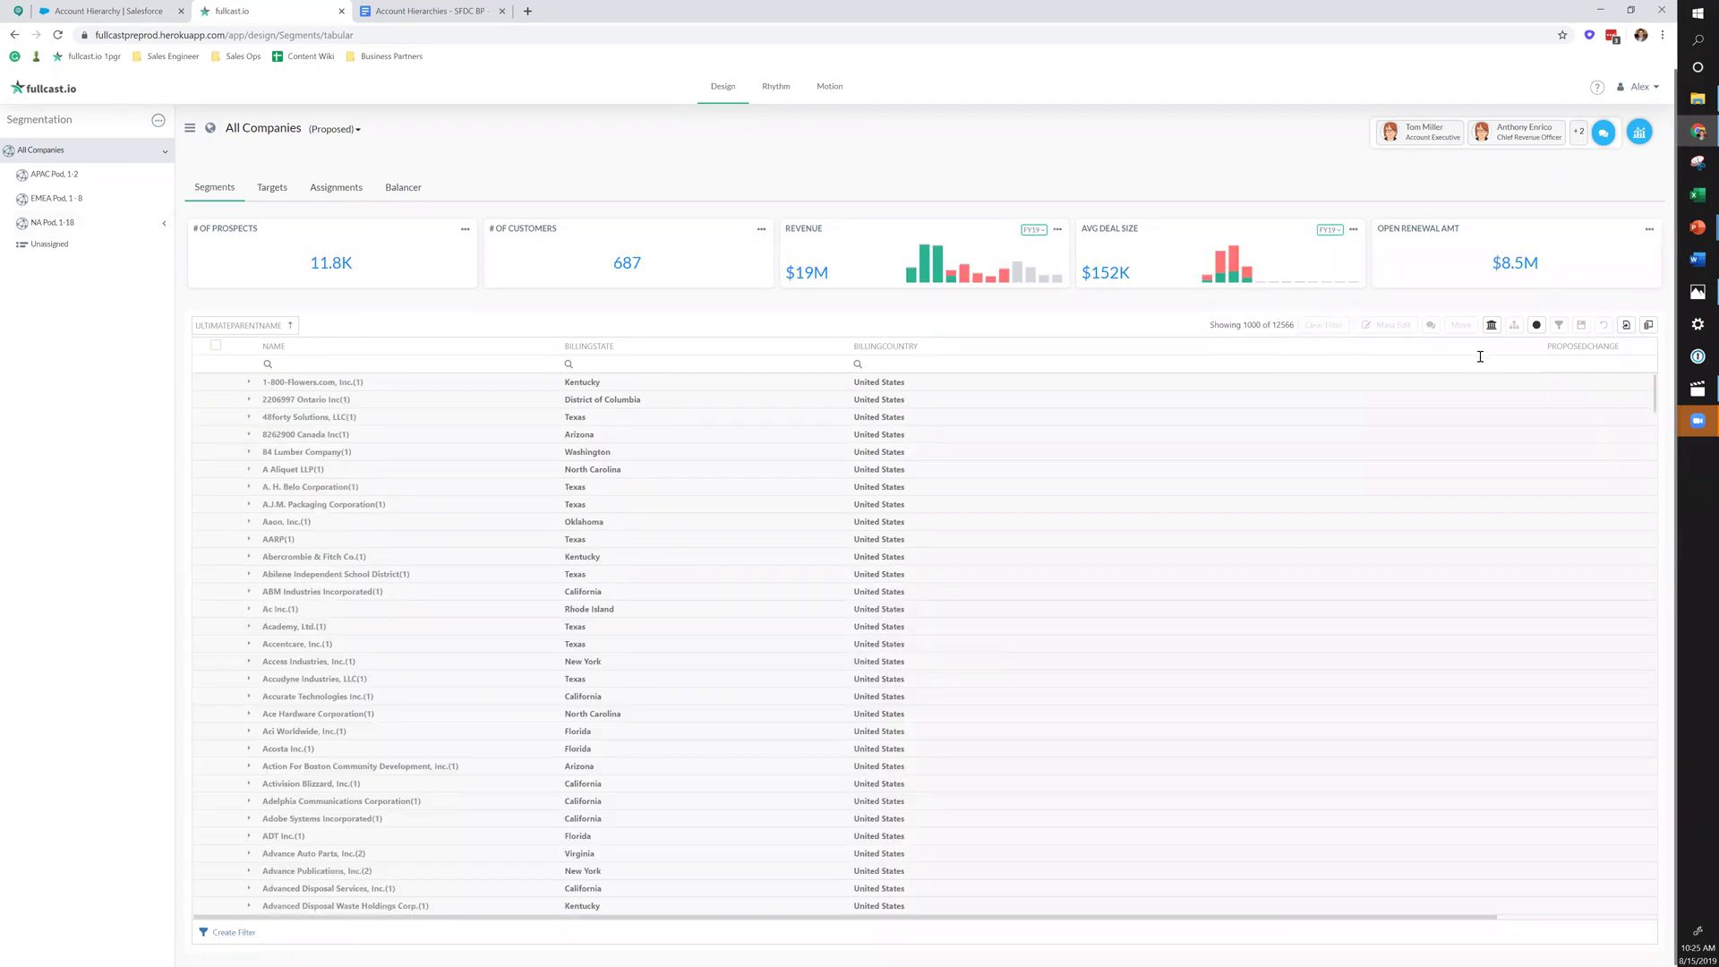
{"action": "left_click_drag", "start_coordinate": [270, 326], "coordinate": [273, 358]}
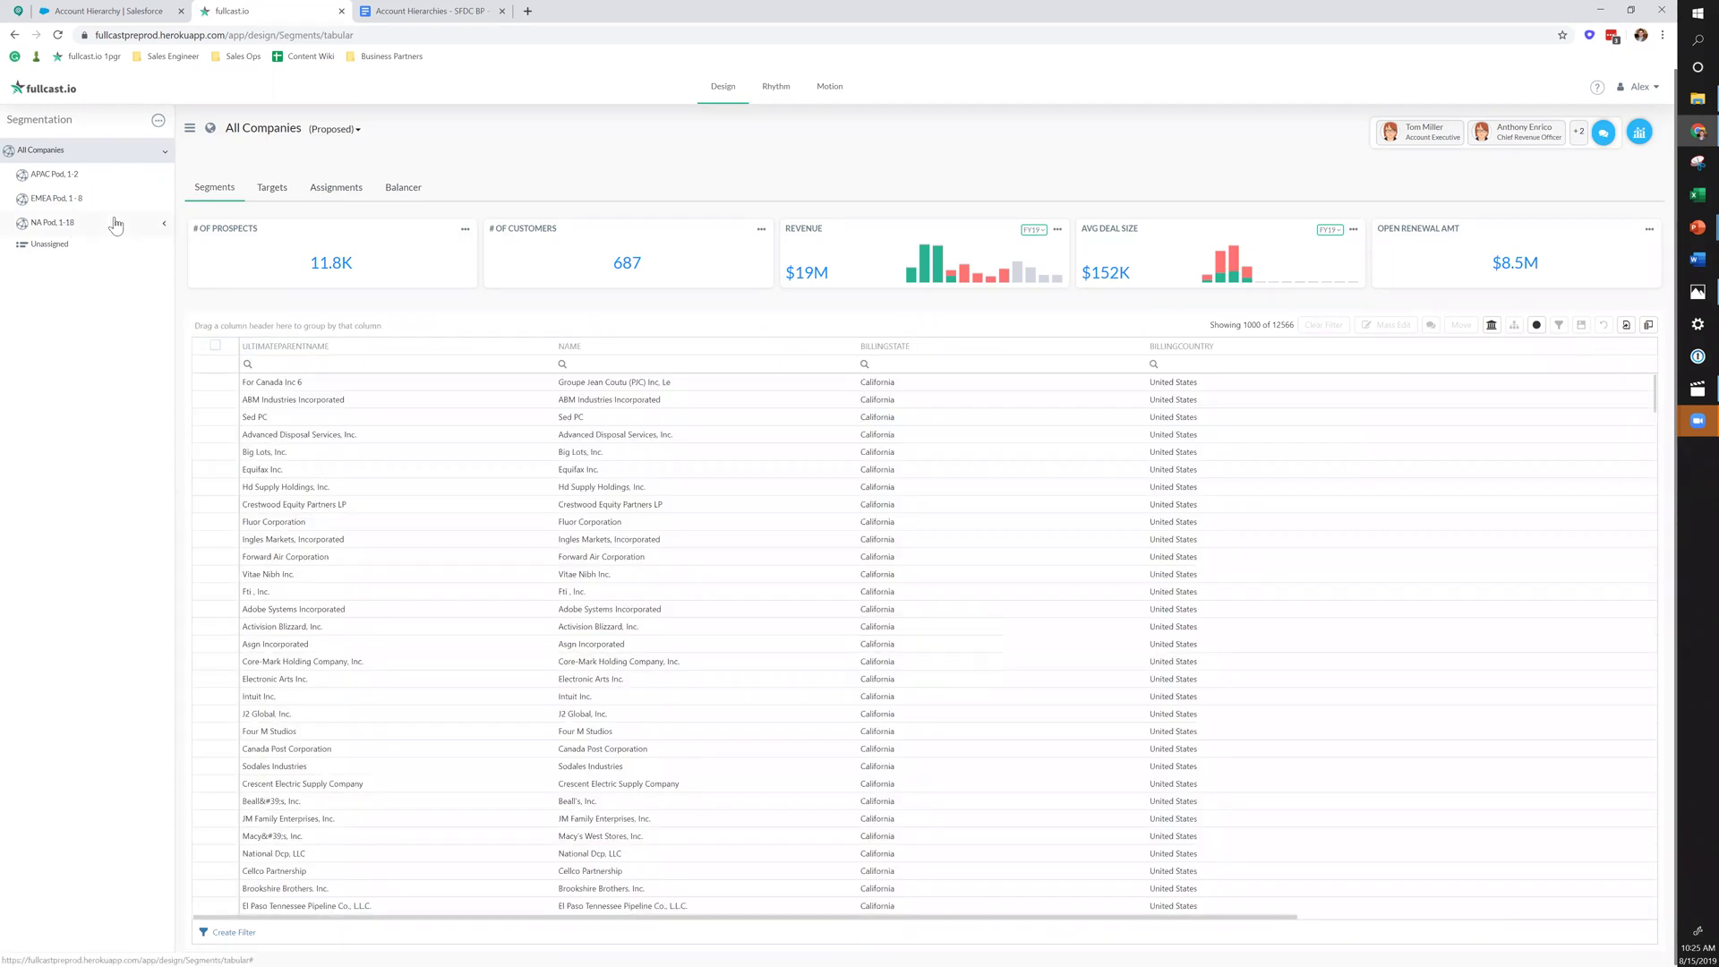
- Open the East, 7-12, ENT, NA Pod segment and remove the ultimate parent name grouping from its list
{"action": "left_click", "coordinate": [75, 225]}
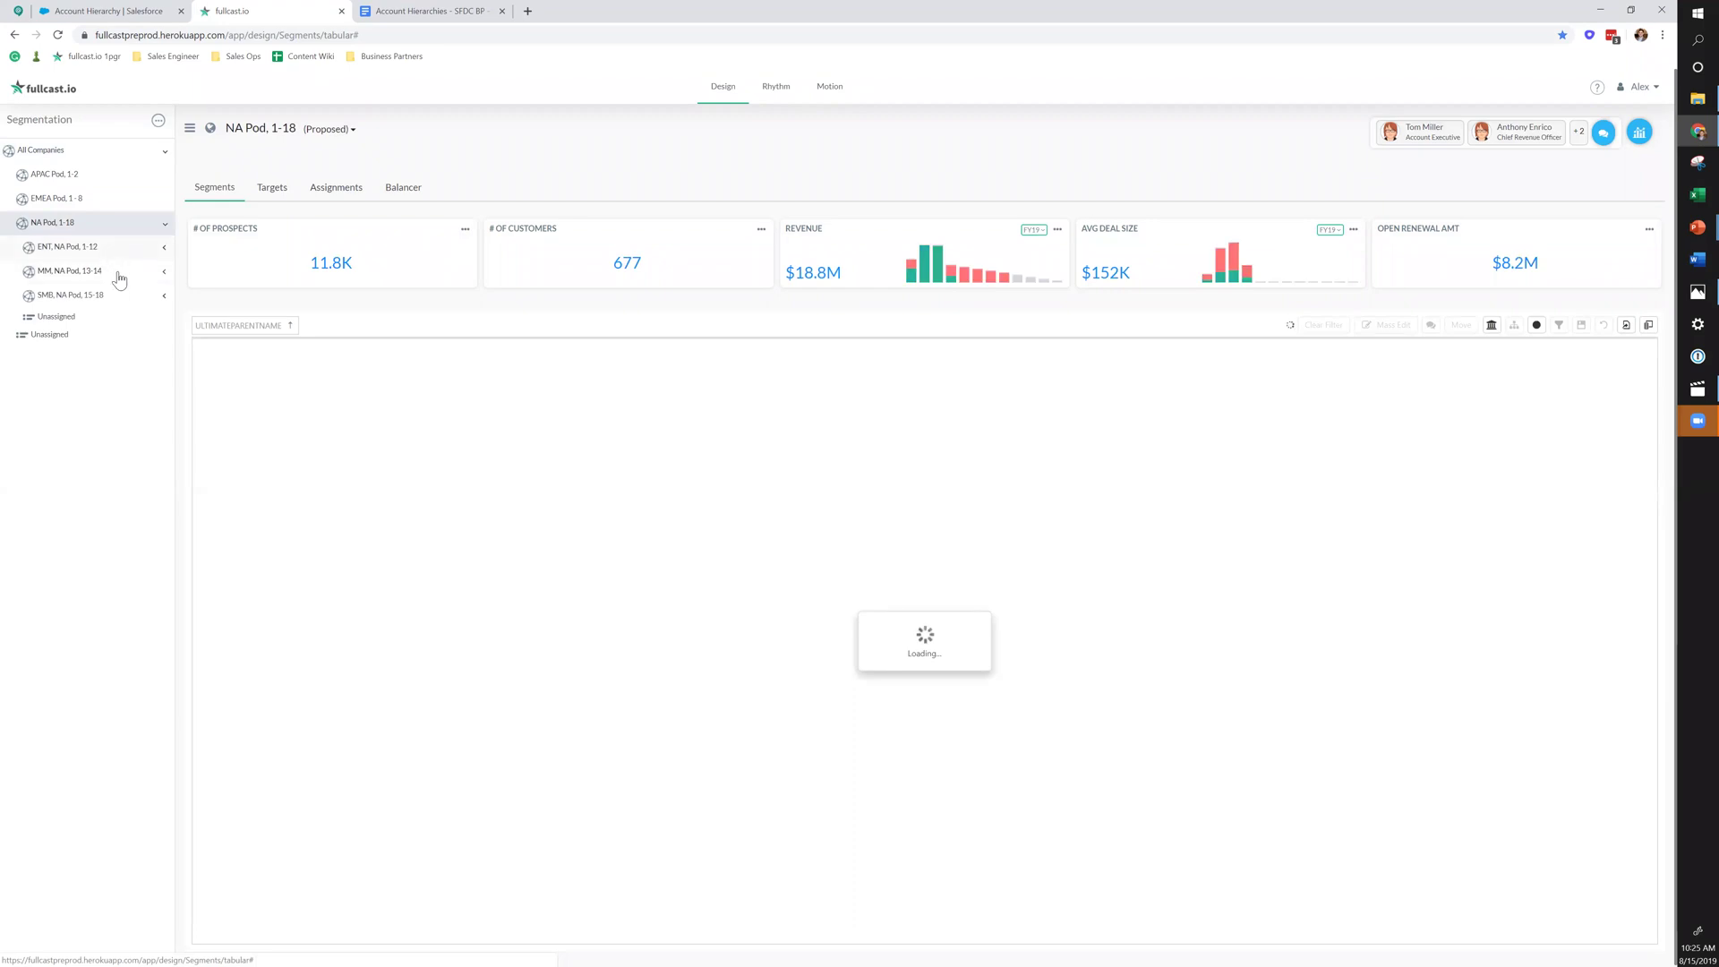
{"action": "left_click", "coordinate": [99, 248]}
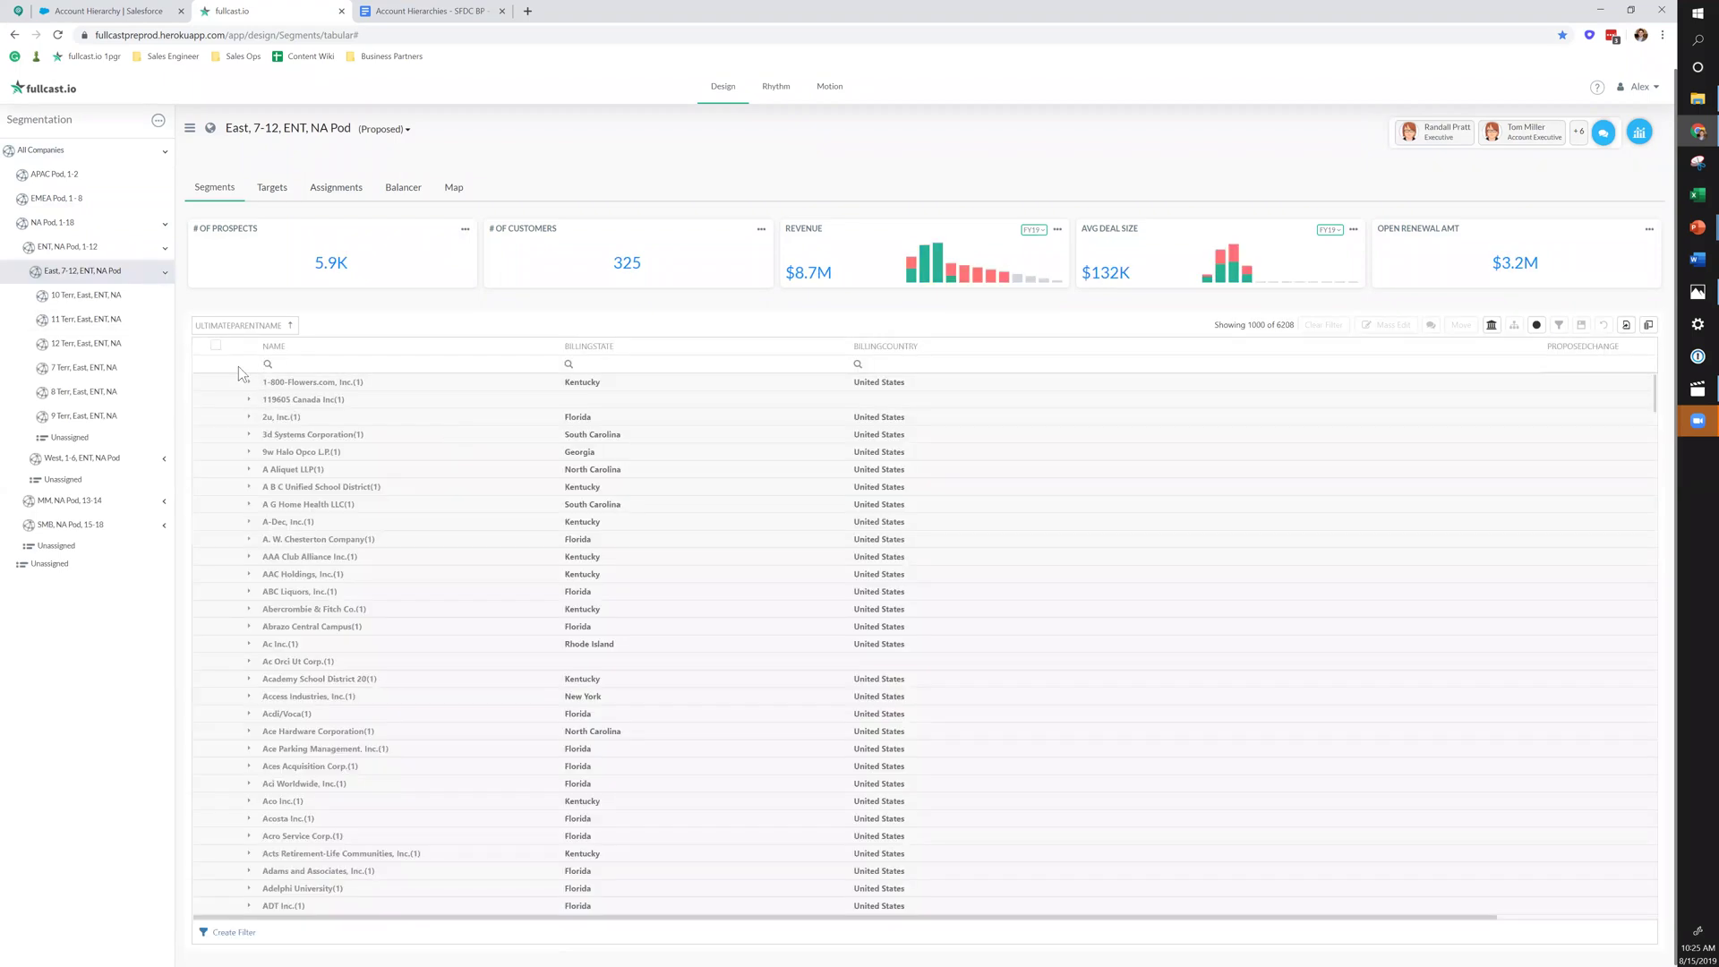
{"action": "left_click_drag", "start_coordinate": [251, 326], "coordinate": [240, 357]}
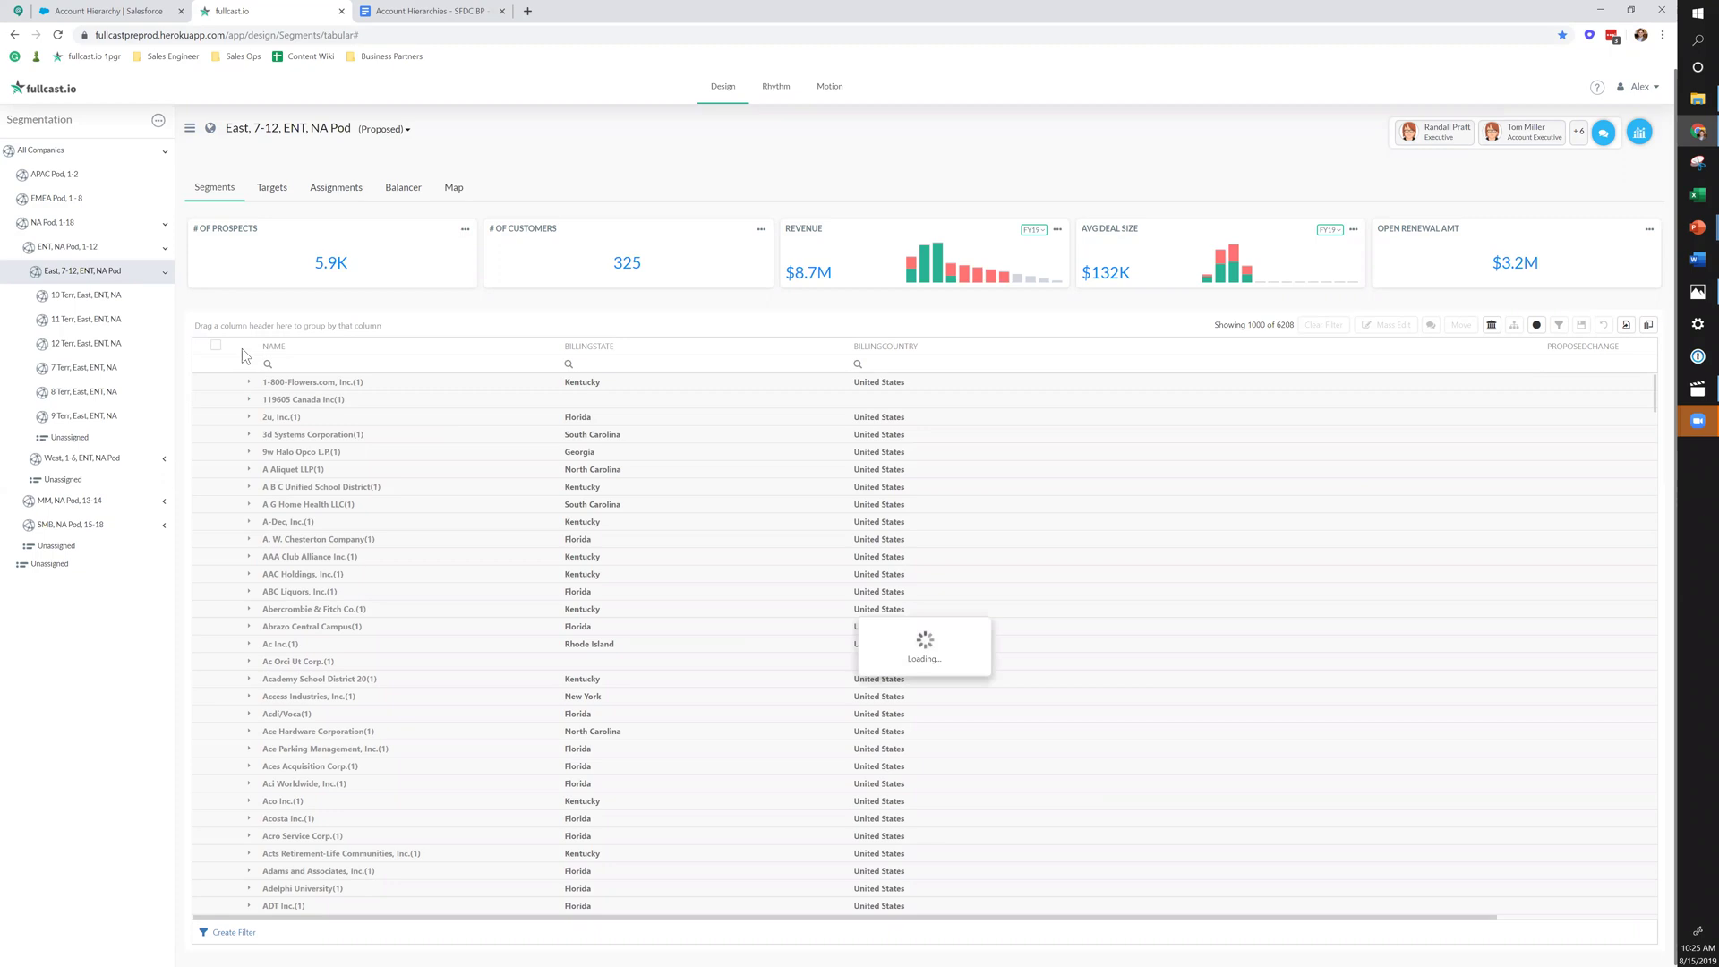
- Select the accounts InfoTronics, Inc., Lions Gate Entertainment Corp and Canadian Tire Corporation, Limited
{"action": "left_click", "coordinate": [227, 382]}
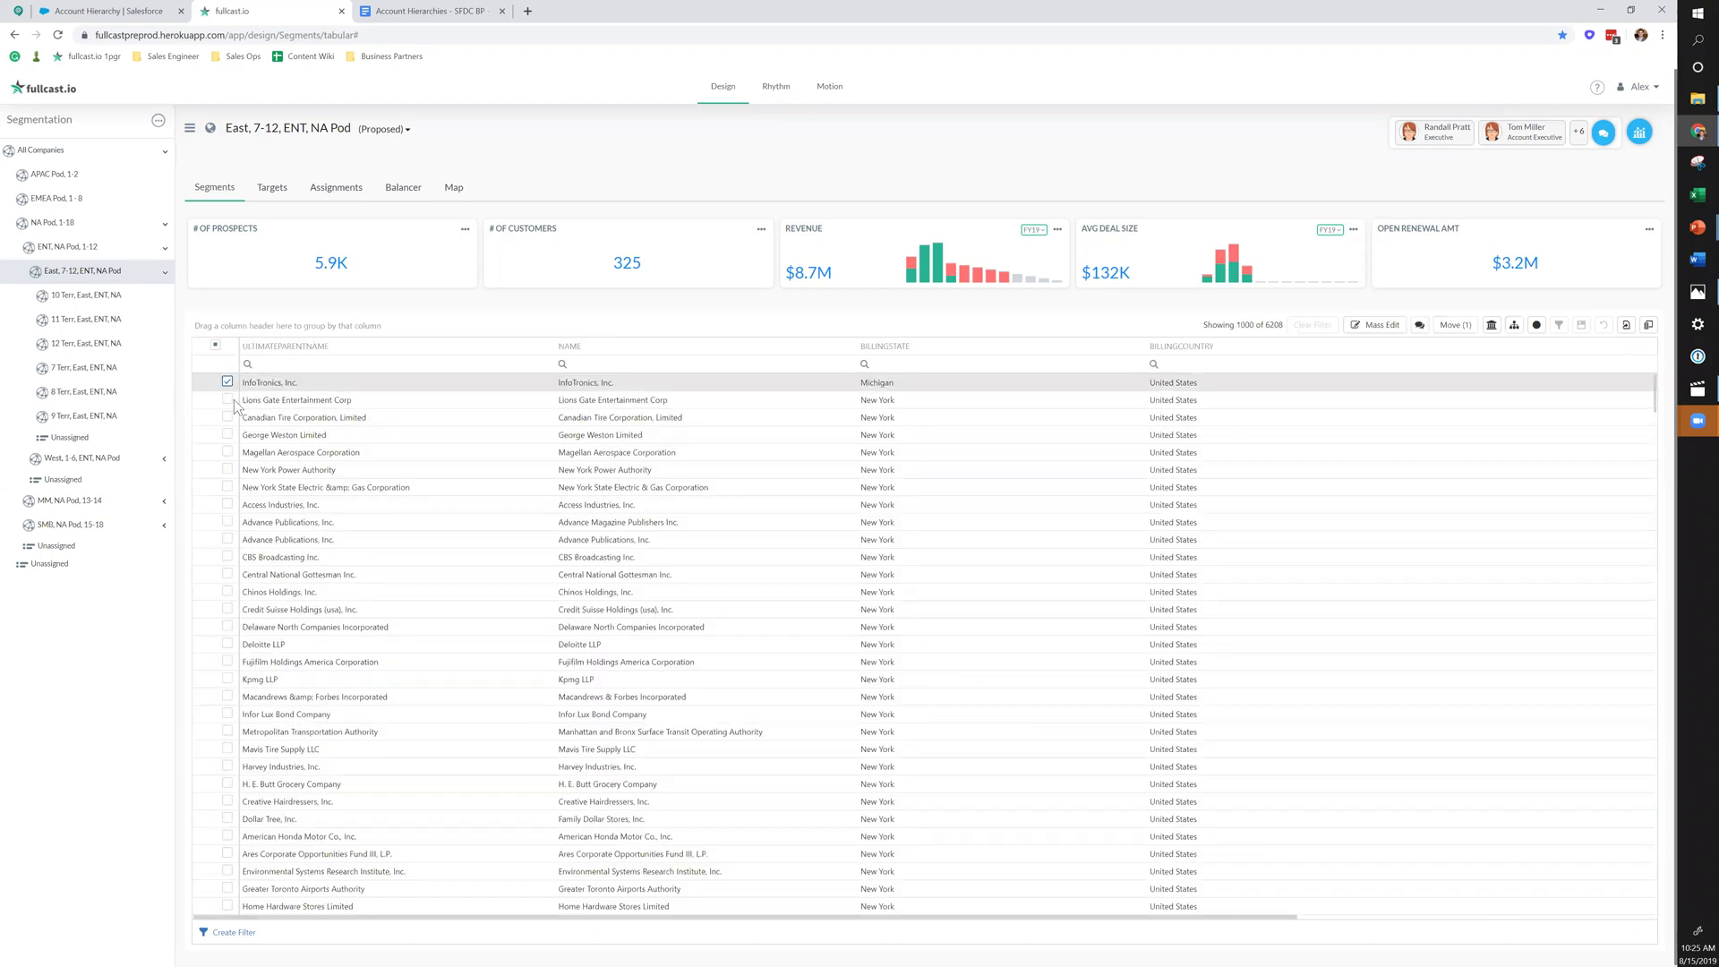
{"action": "left_click", "coordinate": [228, 401]}
{"action": "left_click", "coordinate": [227, 417]}
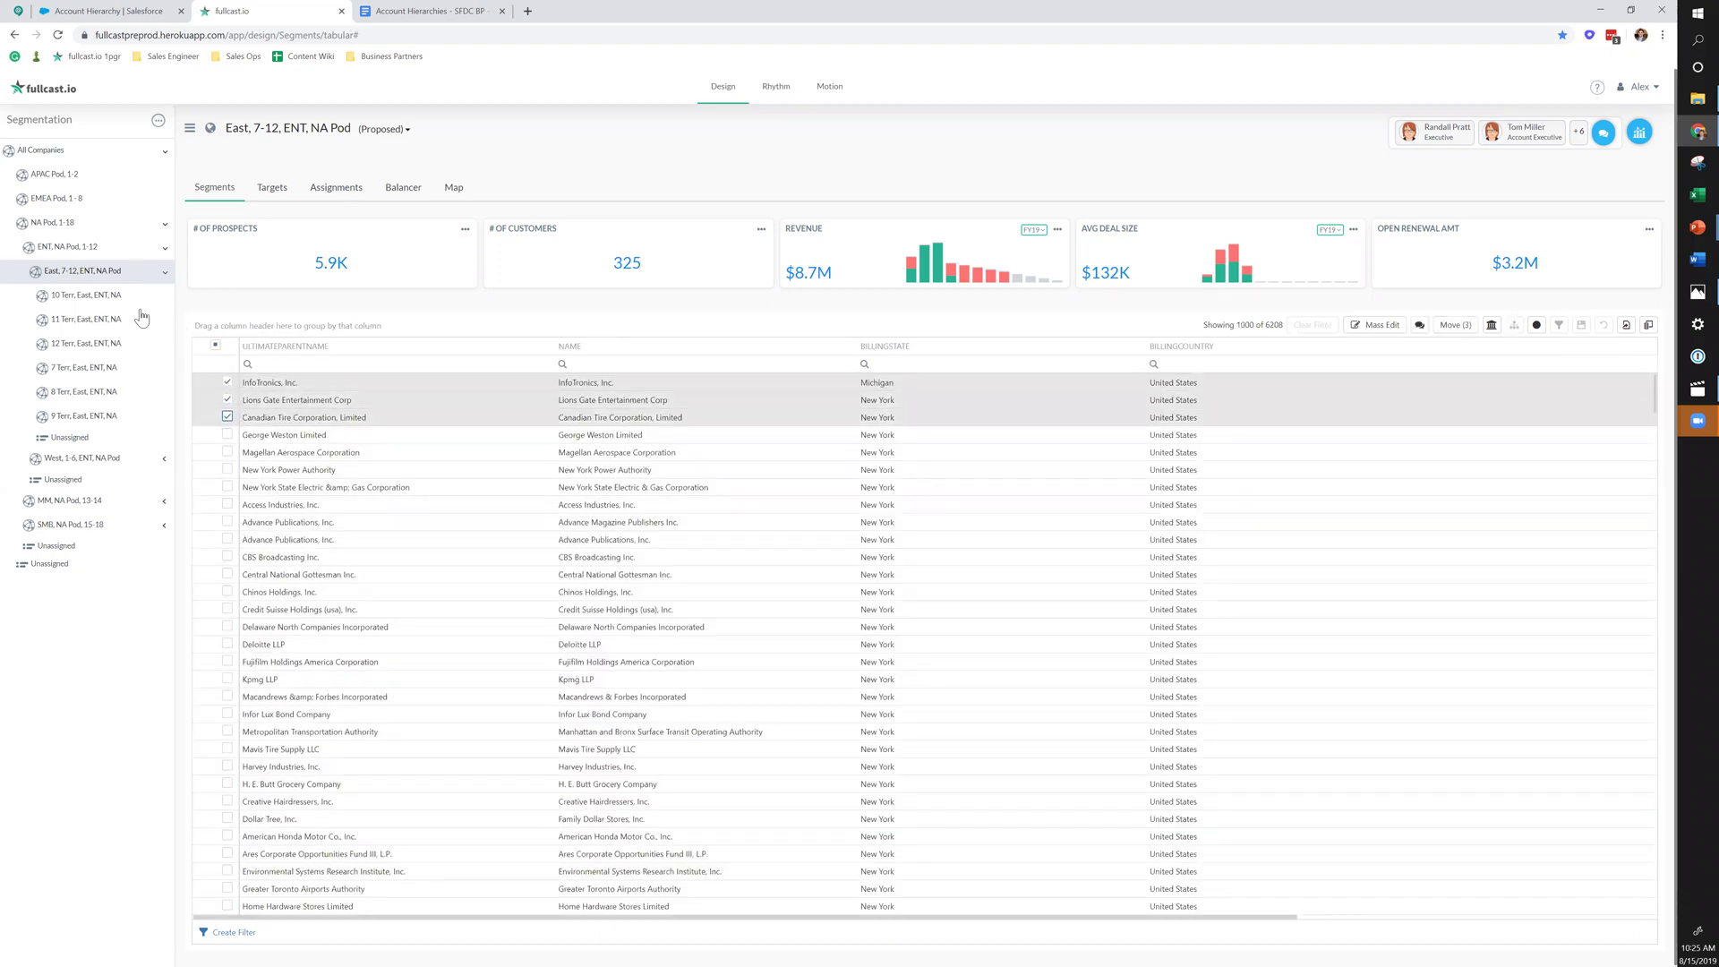
- Ungroup the 10 Terr, East, ENT, NA segment's list and select American Greetings Corporation, Hub Group, Inc. and Navigant, Inc
{"action": "left_click", "coordinate": [54, 298]}
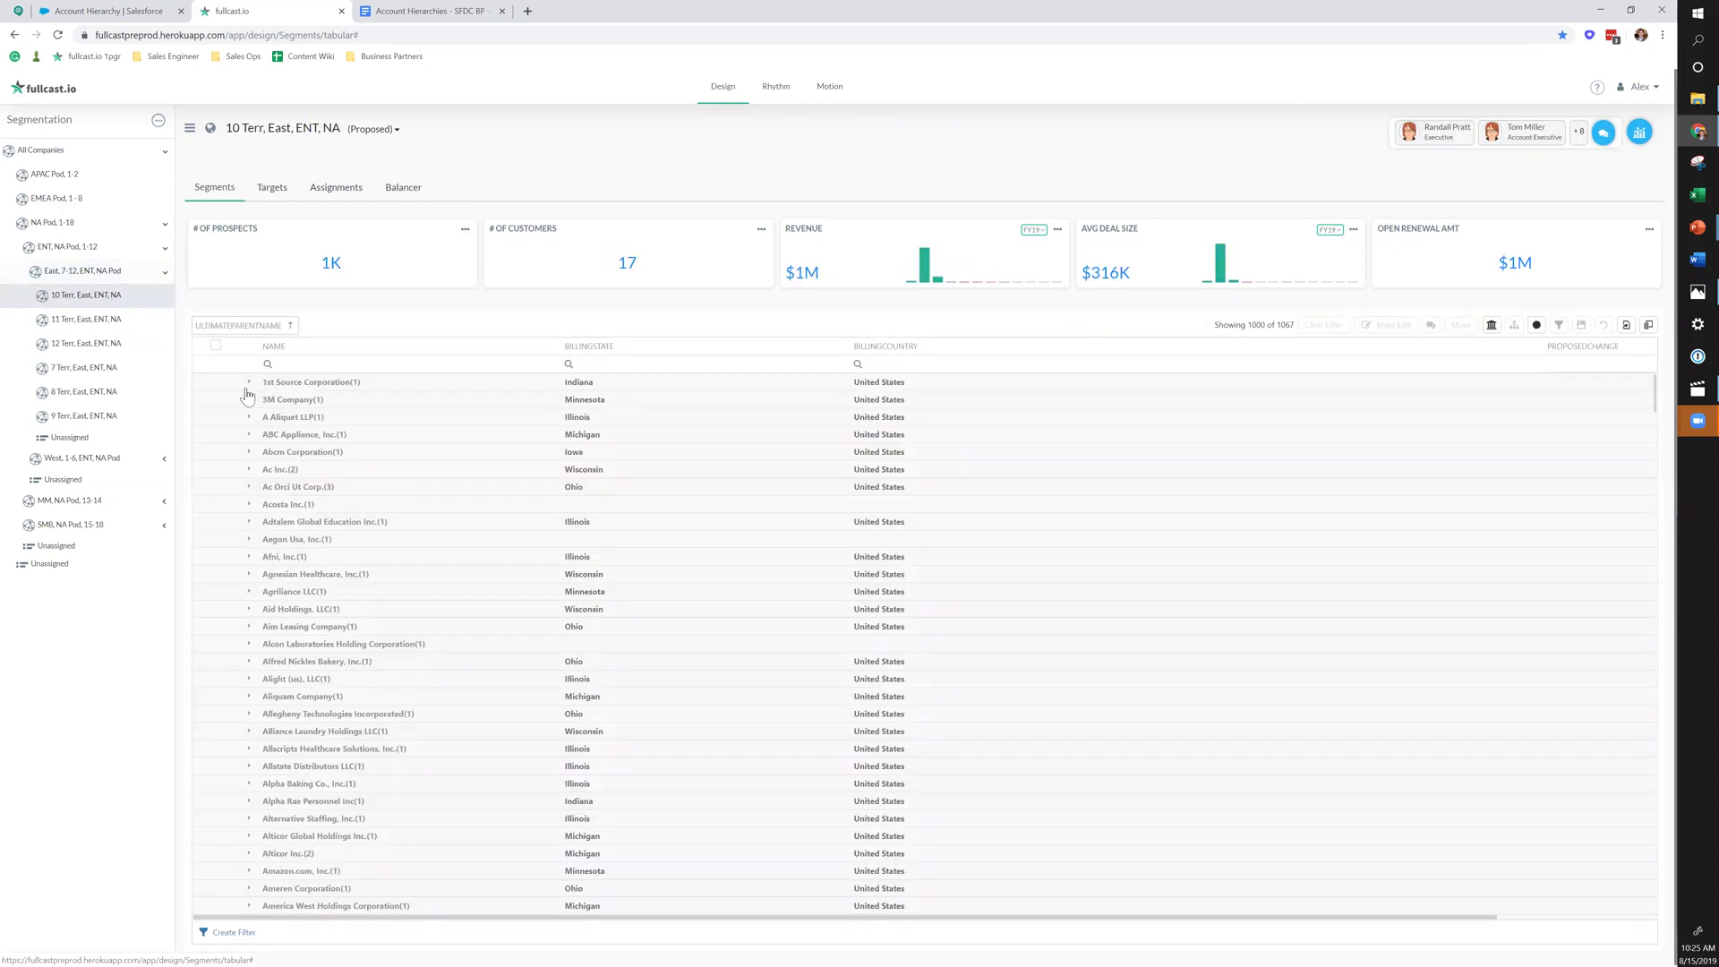
{"action": "left_click_drag", "start_coordinate": [260, 328], "coordinate": [262, 370]}
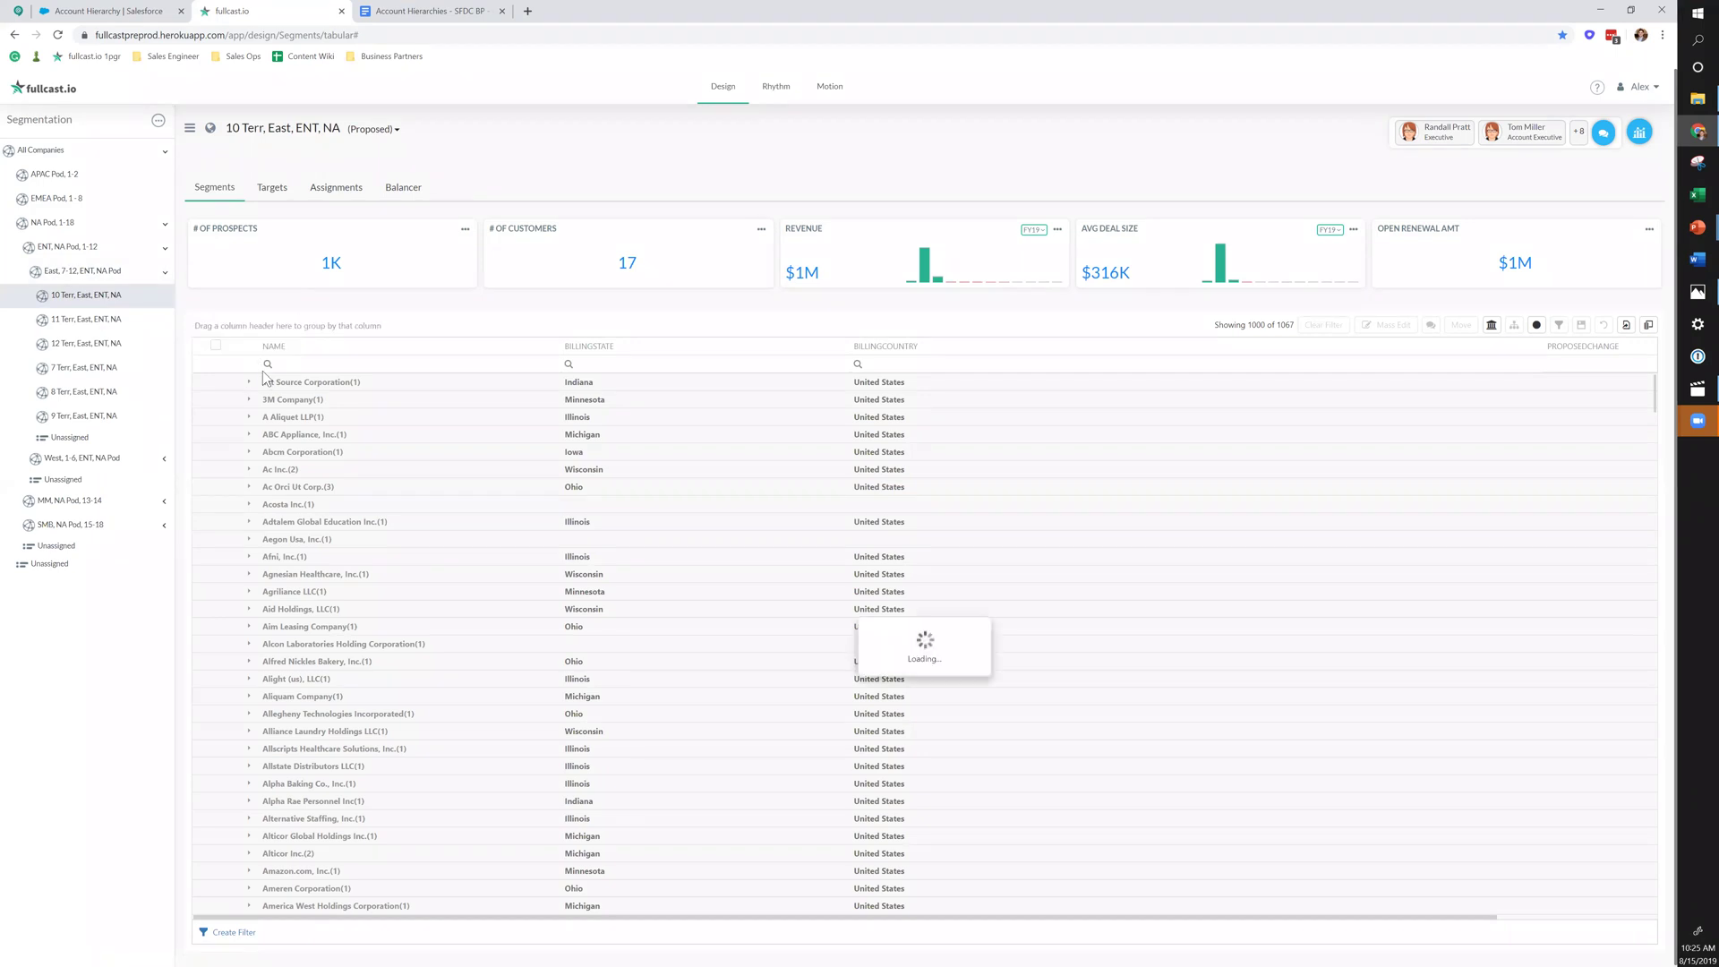
{"action": "left_click", "coordinate": [226, 399]}
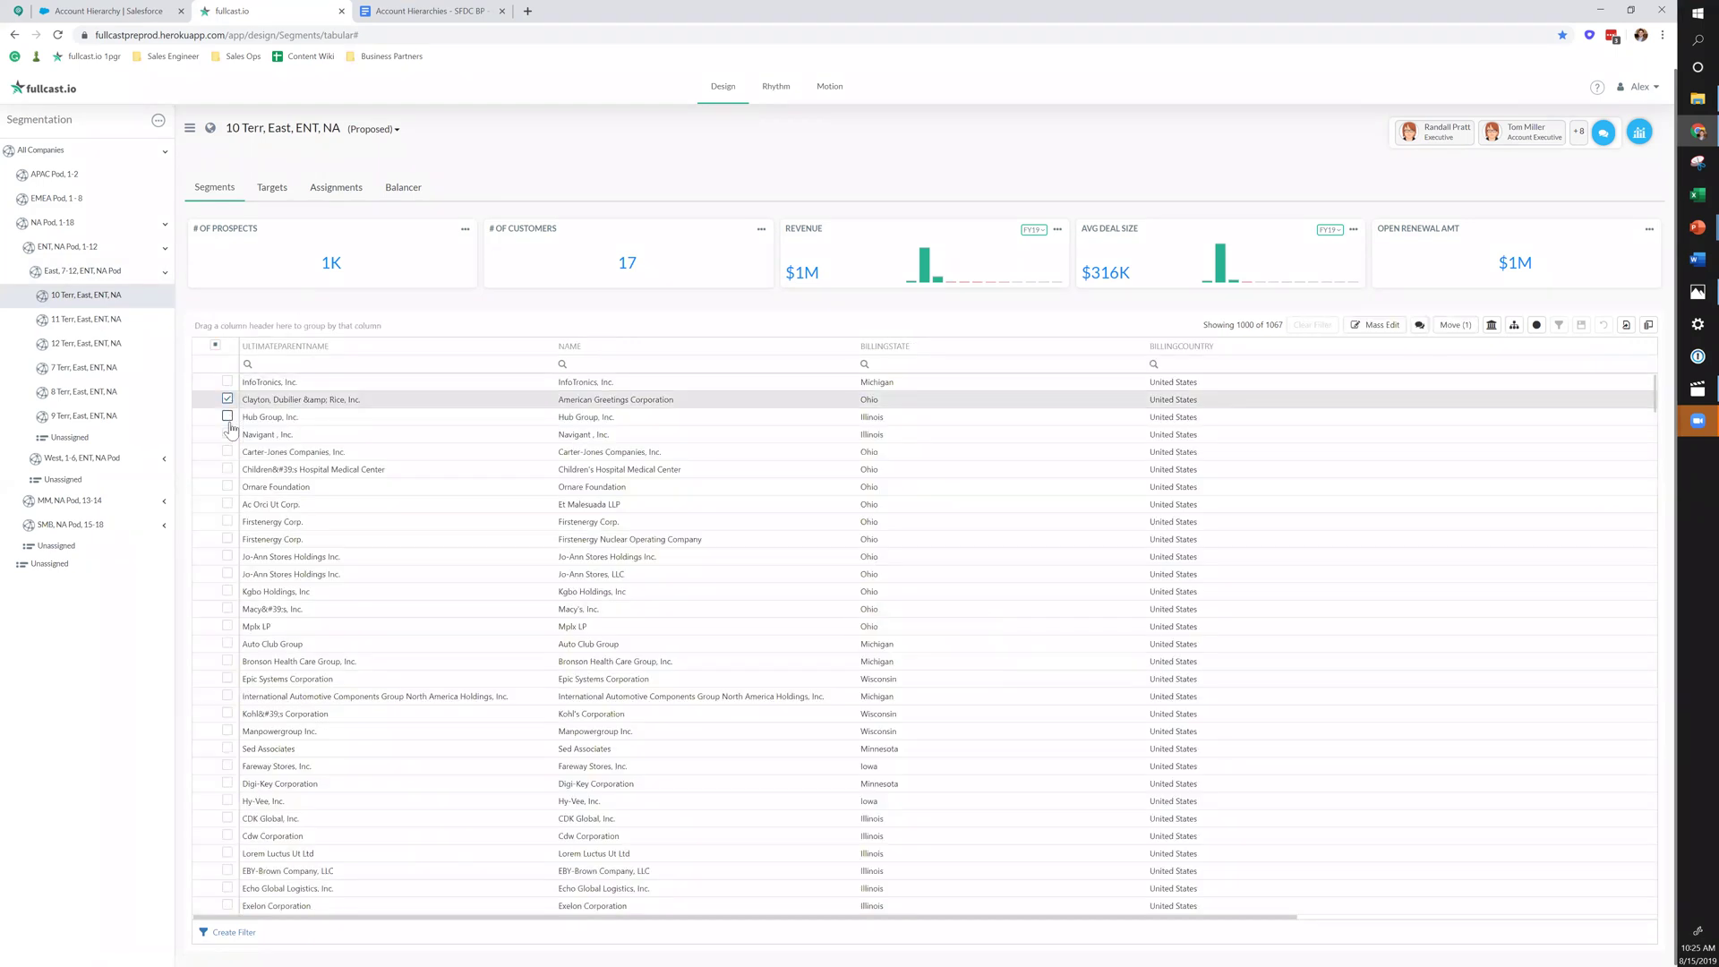
{"action": "left_click", "coordinate": [226, 416]}
{"action": "left_click", "coordinate": [227, 435]}
- Start moving the three selected accounts and confirm a target node within ENT, NA Pod, 1-12 under NA Pod, 1-18
{"action": "left_click", "coordinate": [1452, 326]}
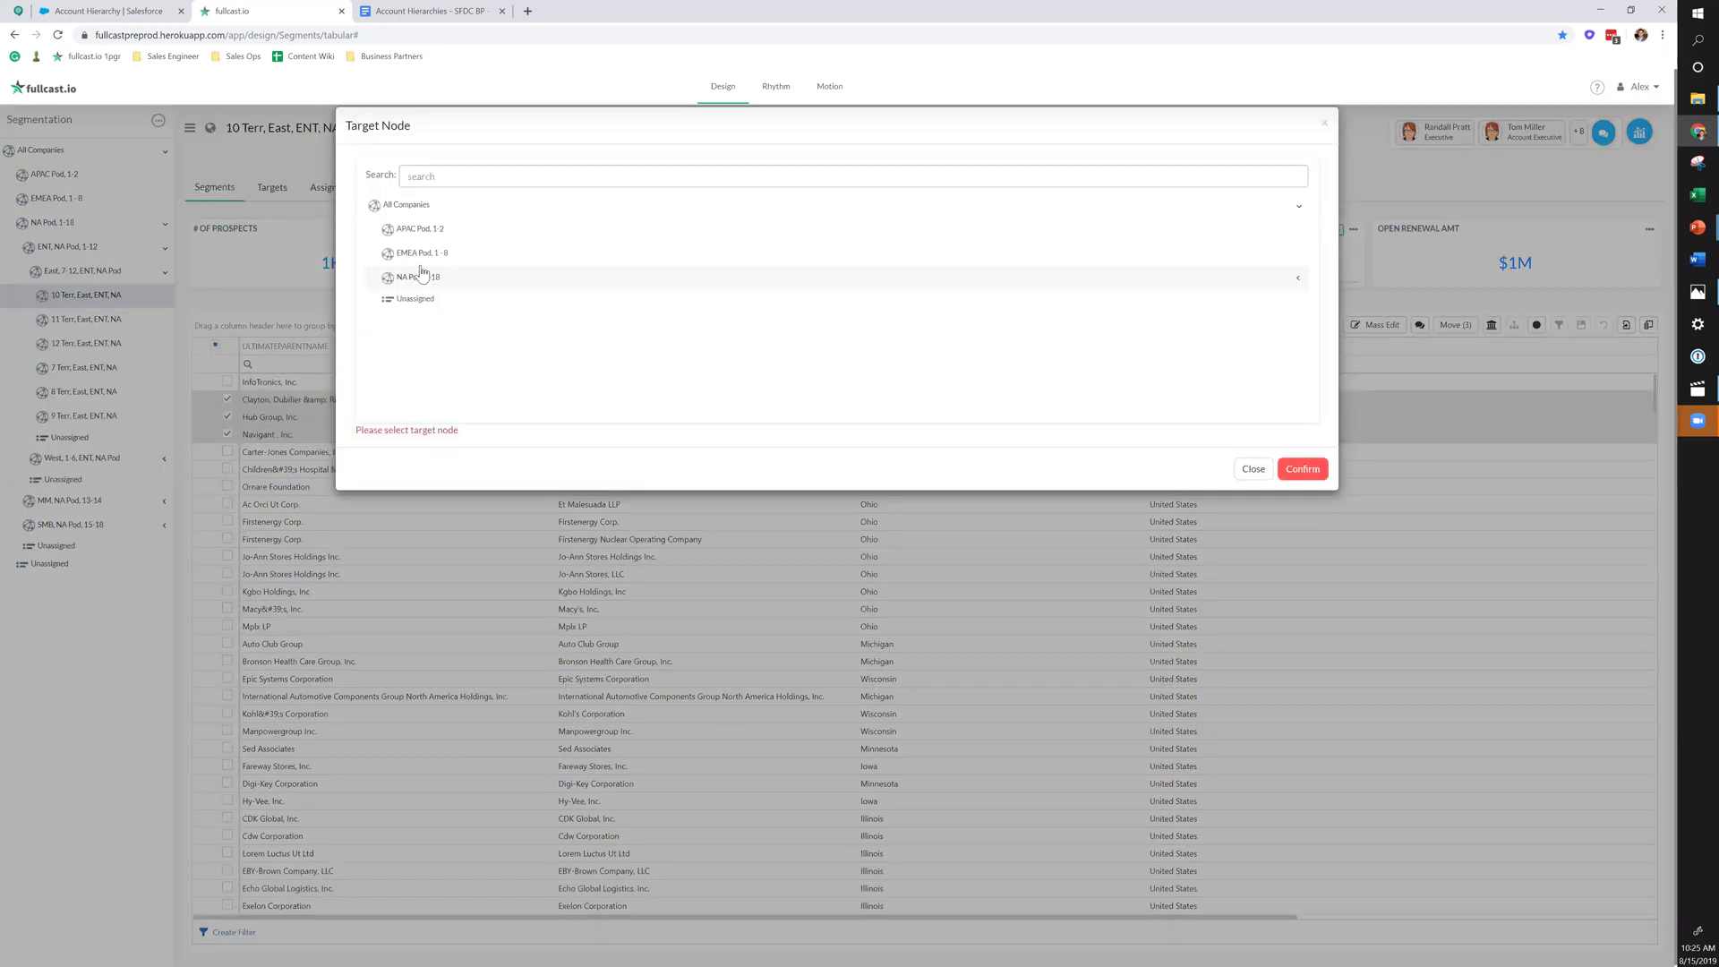
{"action": "left_click", "coordinate": [417, 278]}
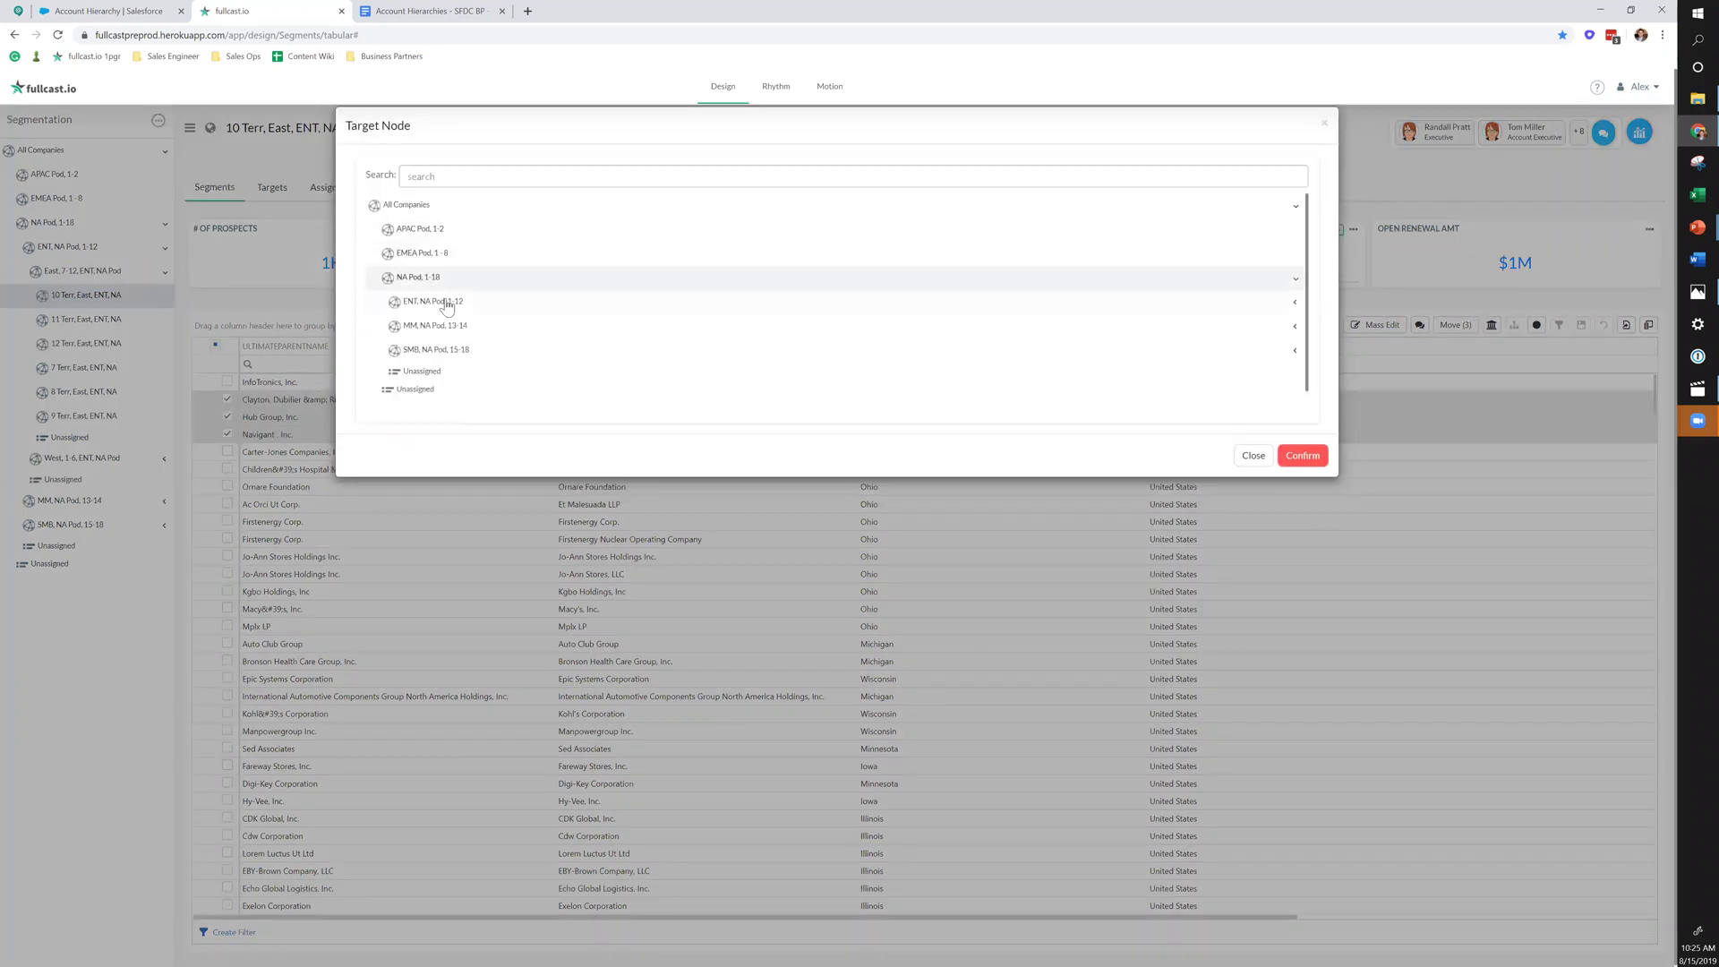
{"action": "left_click", "coordinate": [445, 304]}
{"action": "left_click", "coordinate": [444, 329]}
{"action": "left_click", "coordinate": [436, 381]}
{"action": "left_click", "coordinate": [1313, 458]}
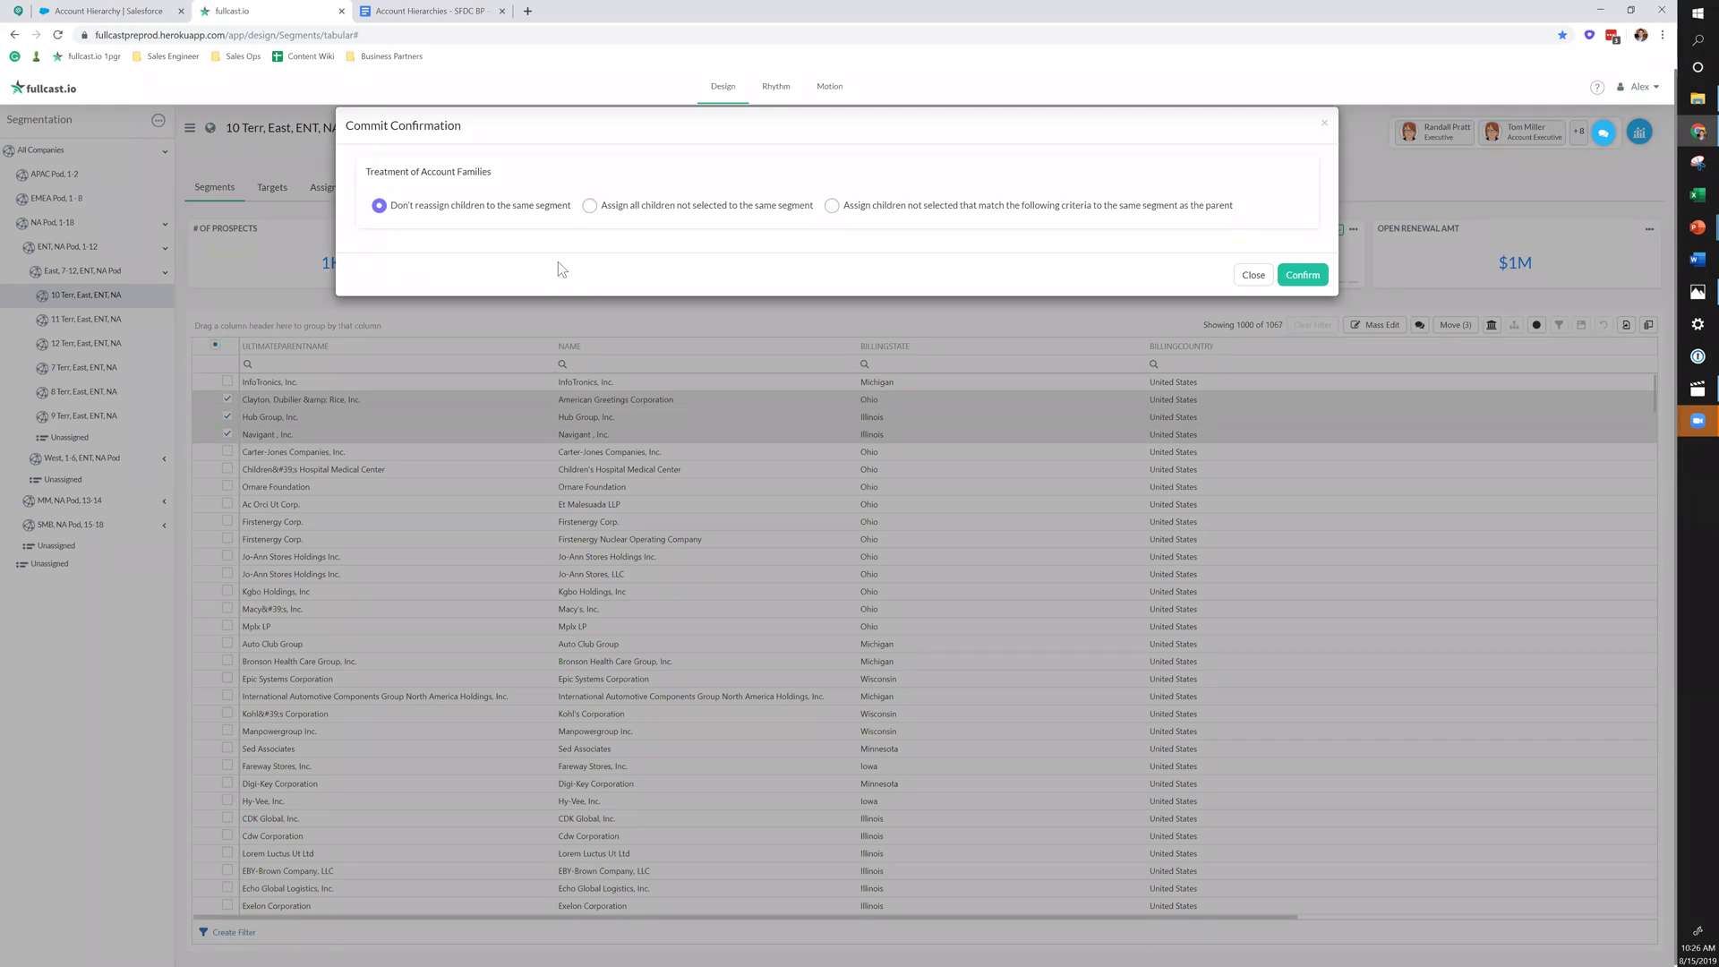
- Choose to assign unselected children matching criteria to the parent's segment, with the criterion Vertical equals Healthcare
{"action": "left_click", "coordinate": [590, 207]}
{"action": "left_click", "coordinate": [832, 206]}
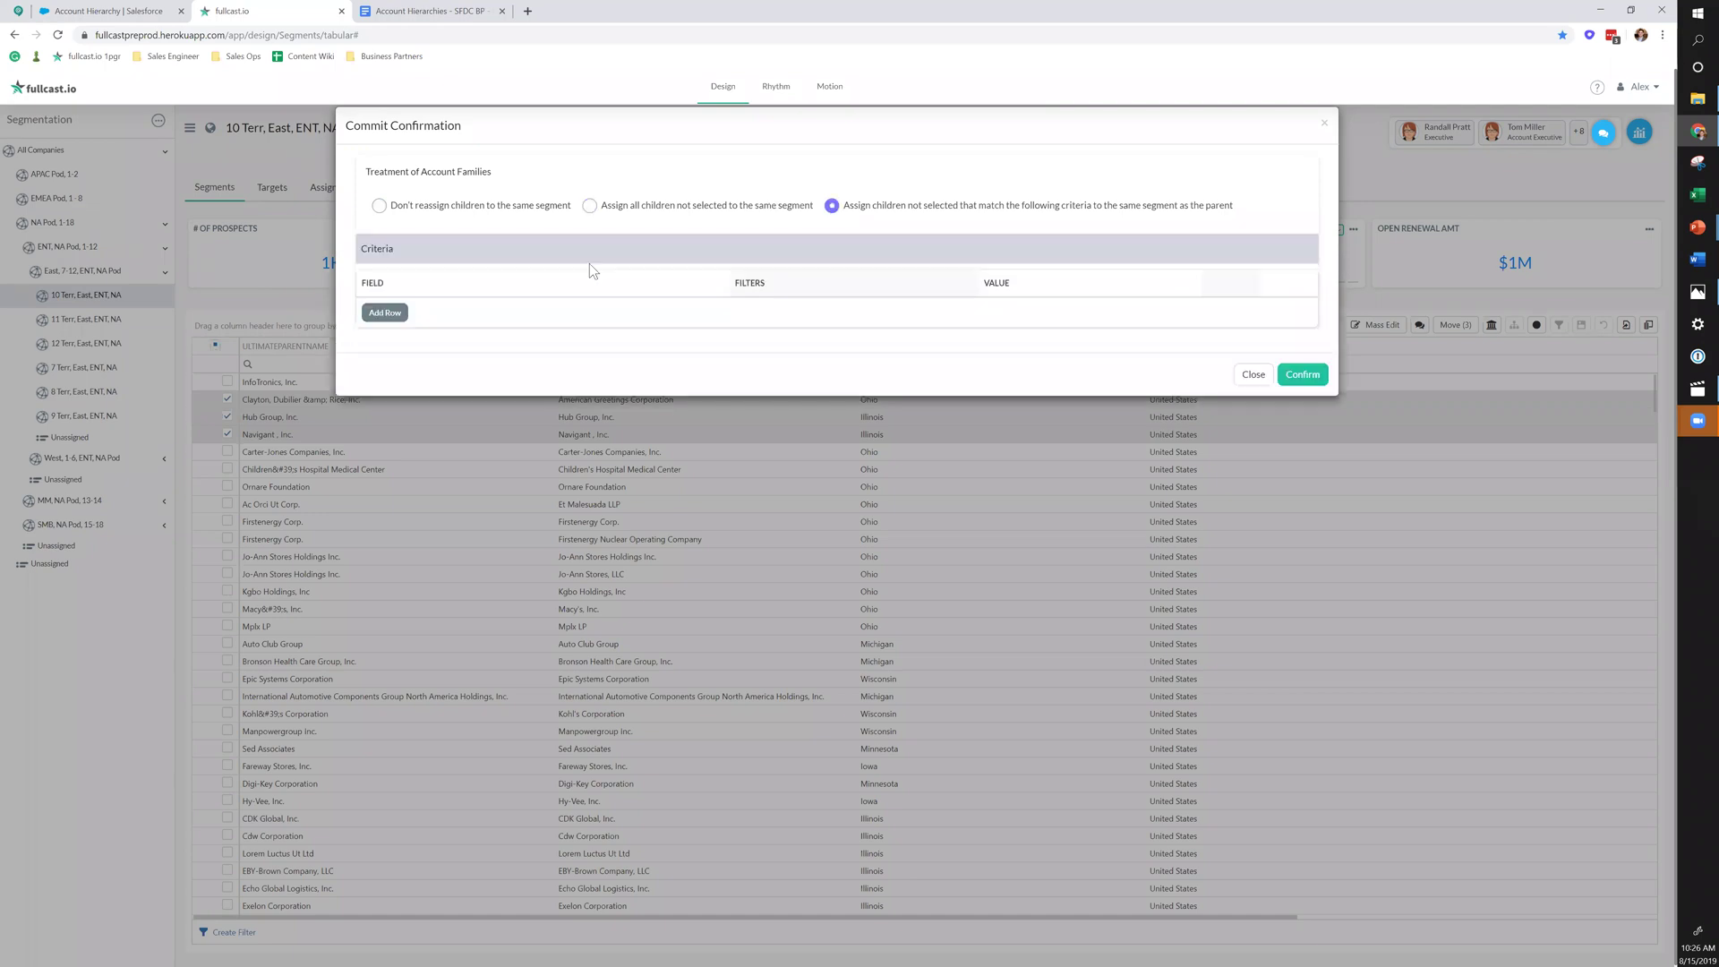
{"action": "left_click", "coordinate": [392, 315]}
{"action": "left_click", "coordinate": [525, 329]}
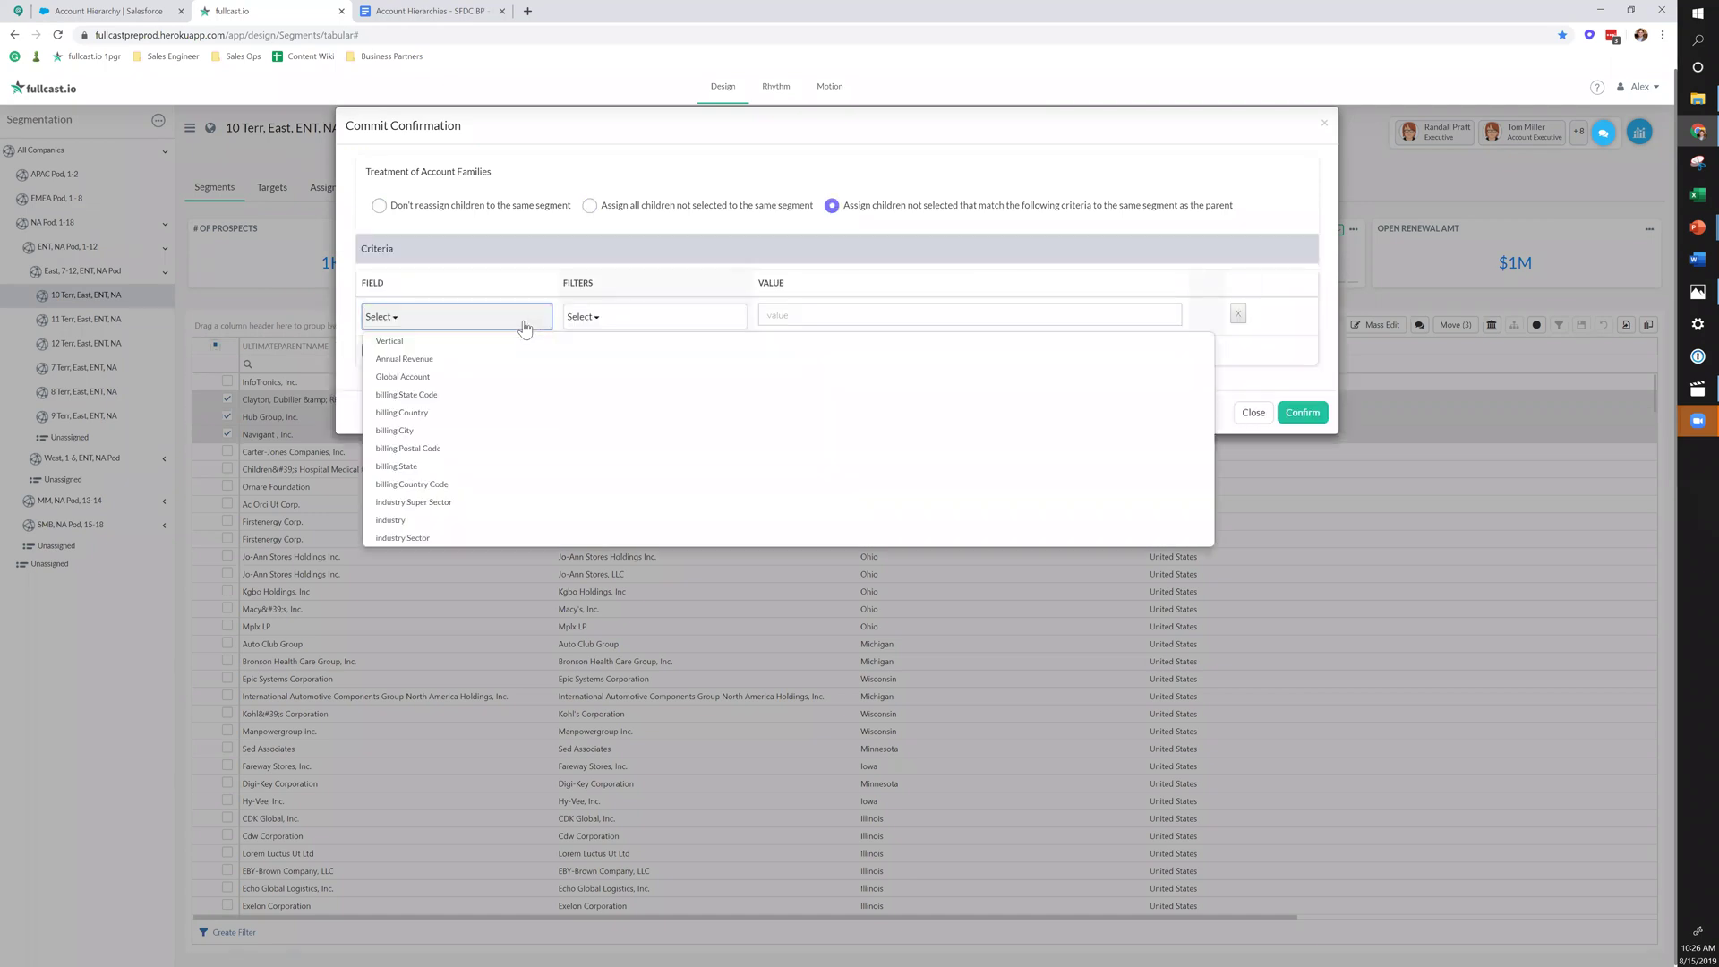
{"action": "left_click", "coordinate": [514, 349]}
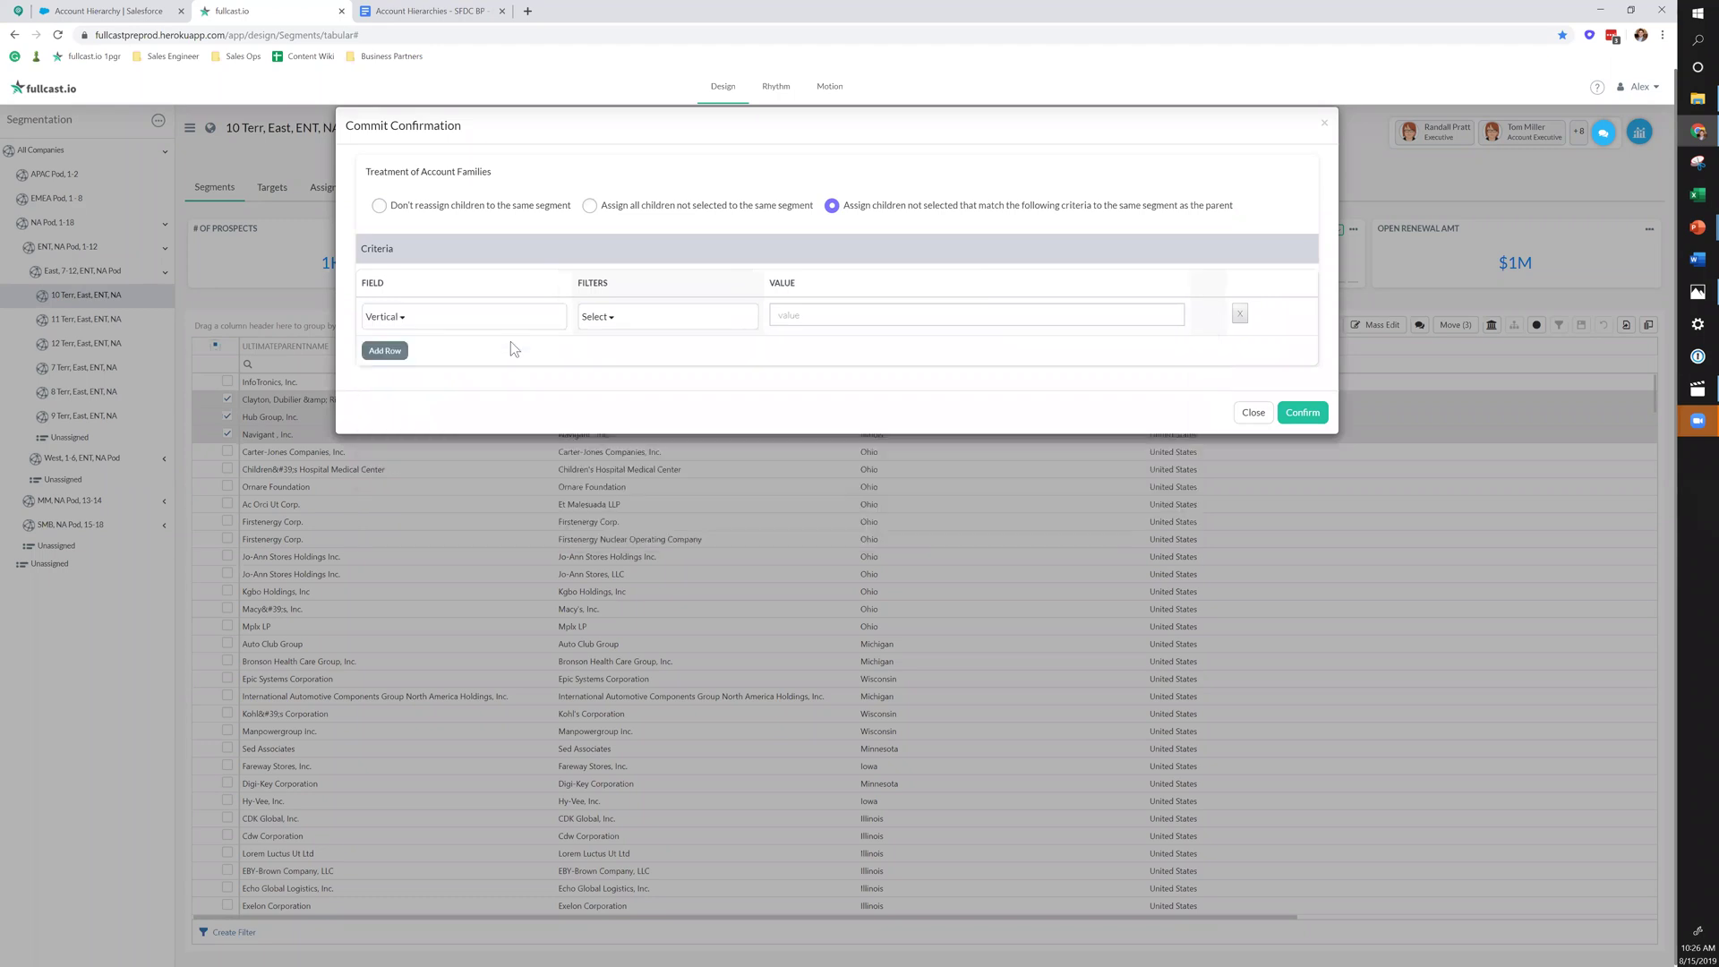
{"action": "left_click", "coordinate": [653, 326]}
{"action": "left_click", "coordinate": [654, 347]}
{"action": "left_click", "coordinate": [815, 320]}
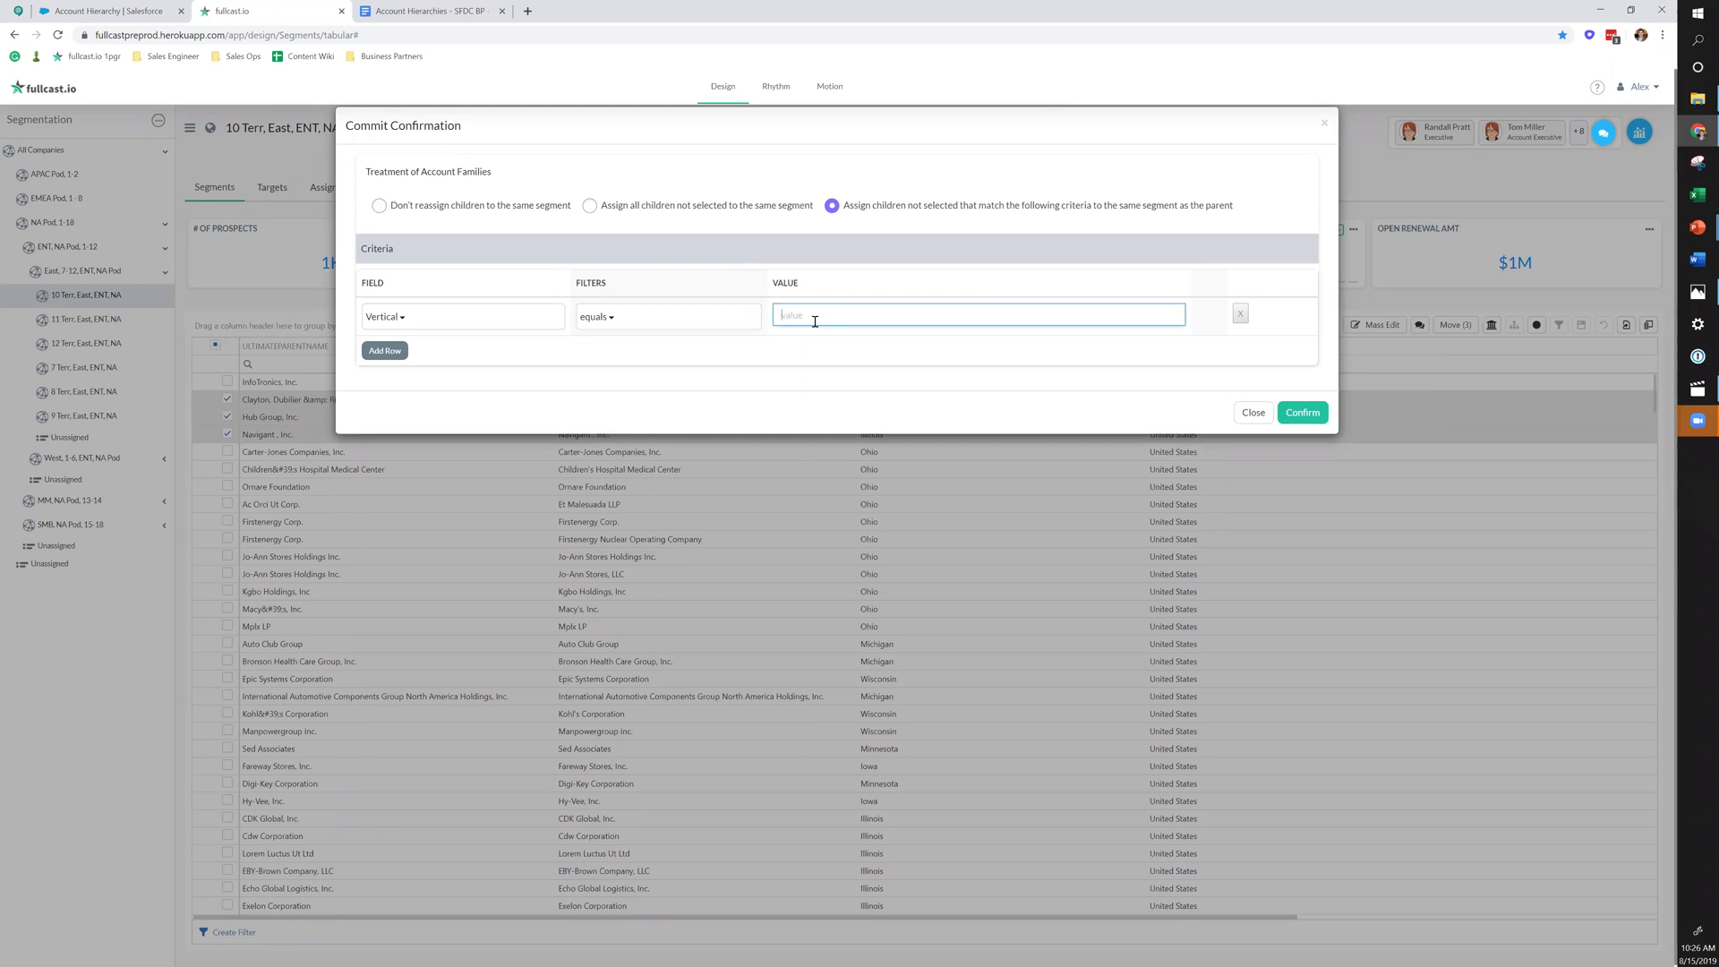
{"action": "type", "text": "Healthcar"}
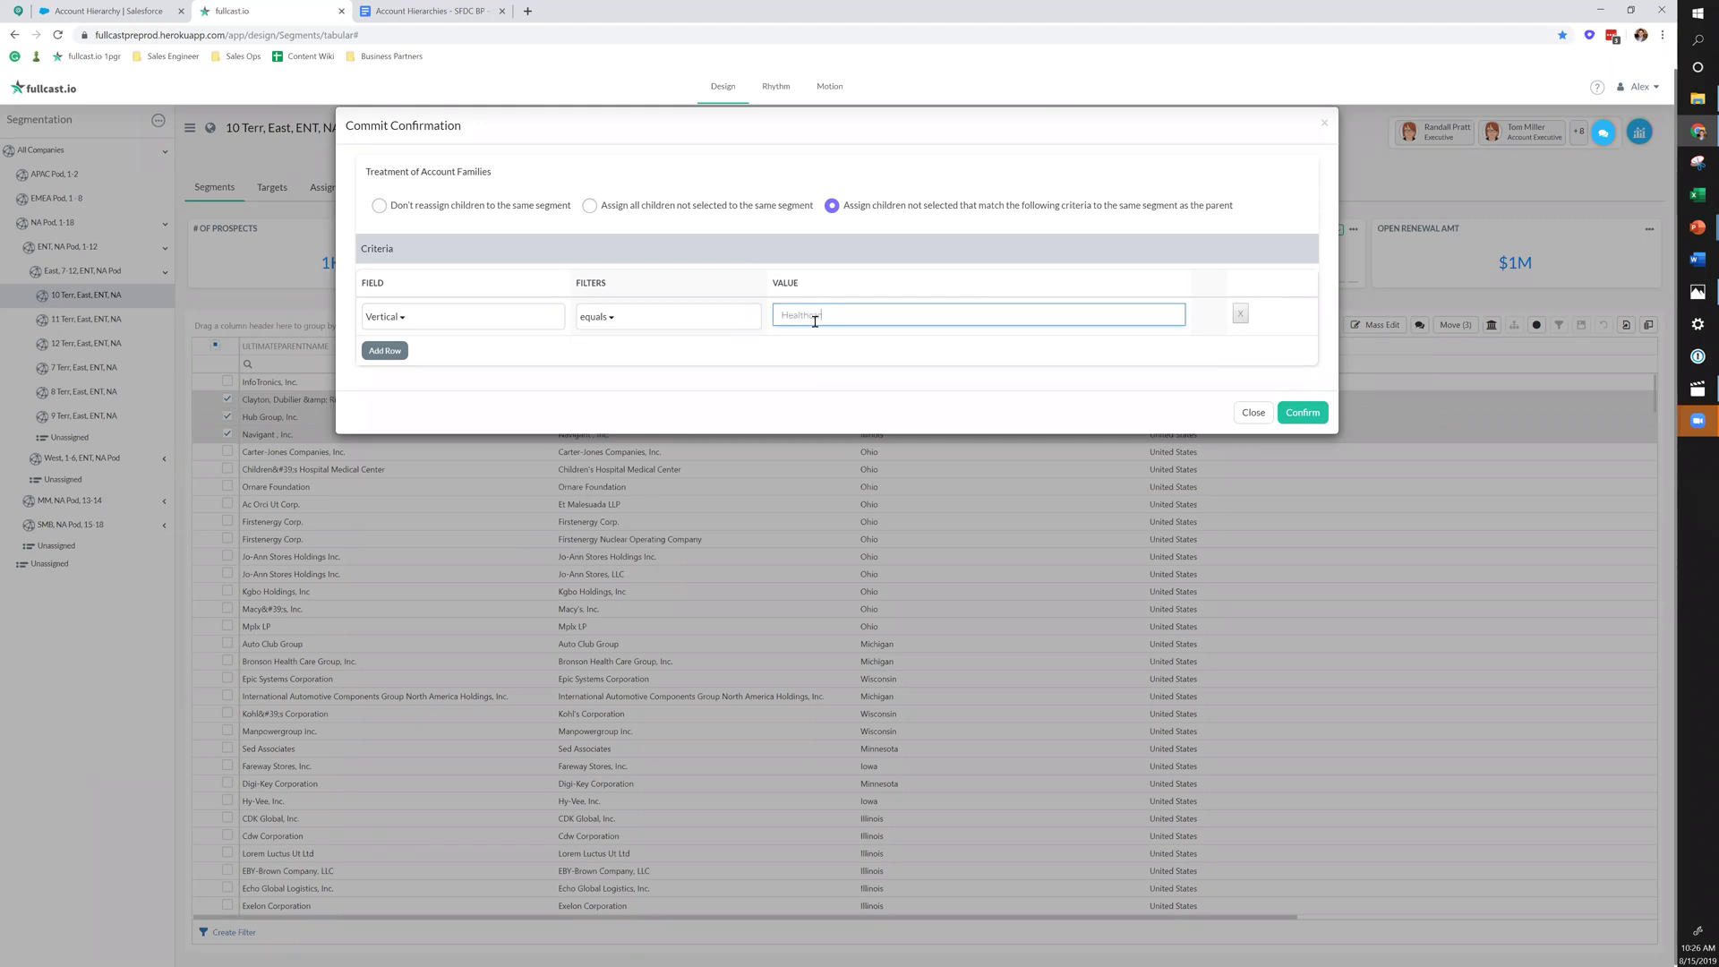